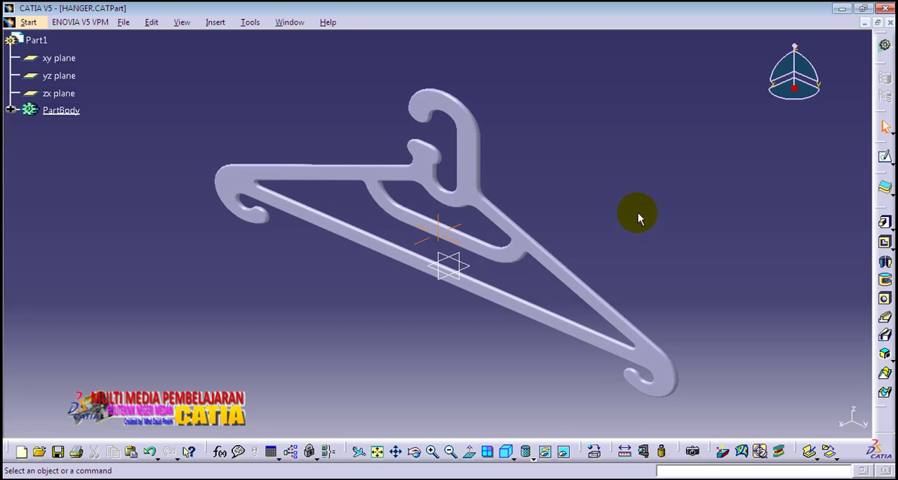
- Apply the Plastic material from the Other category of the default material catalog to the hanger's PartBody
scroll(638, 214, "up", 1)
middle_click_drag(683, 295, 662, 273)
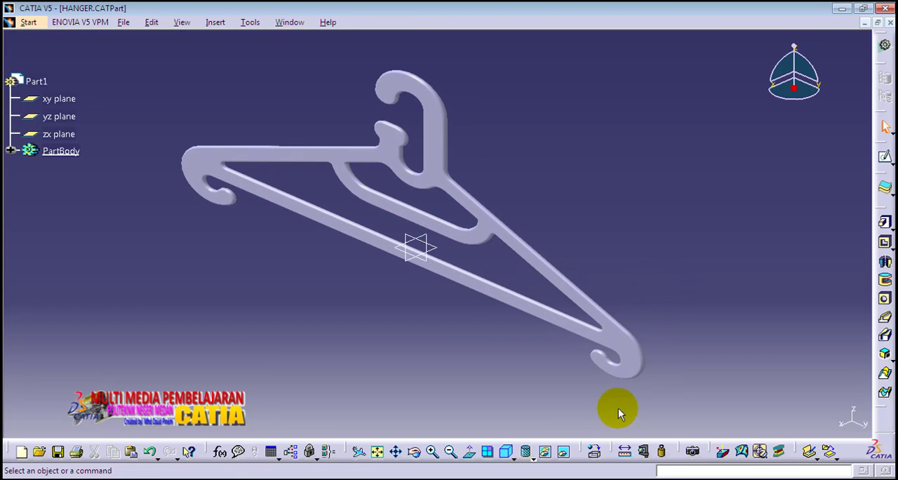
left_click(595, 454)
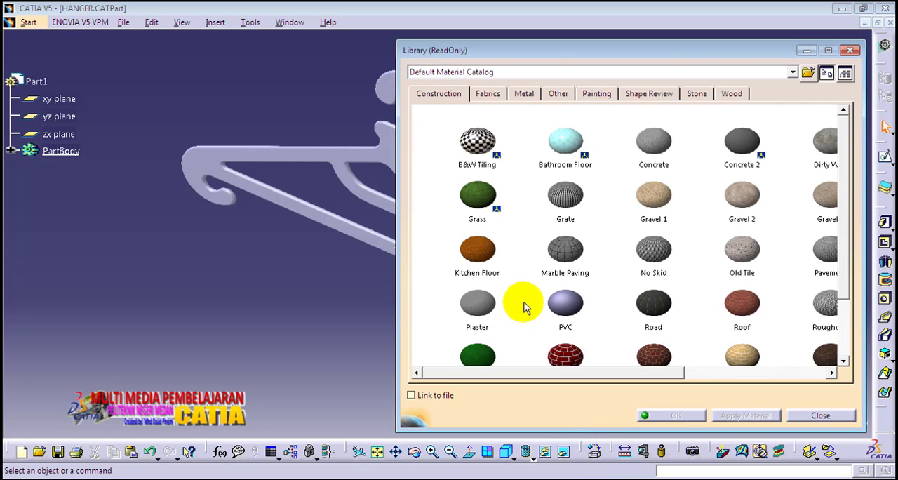
left_click(559, 97)
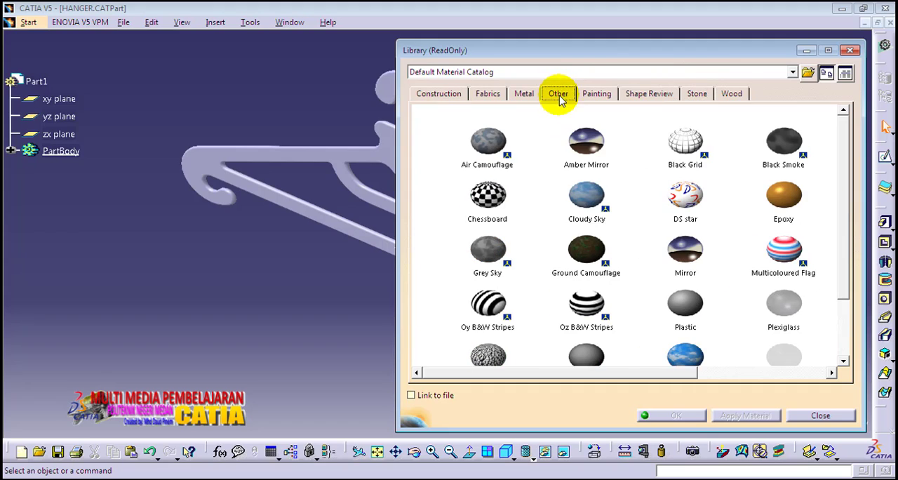
left_click(690, 303)
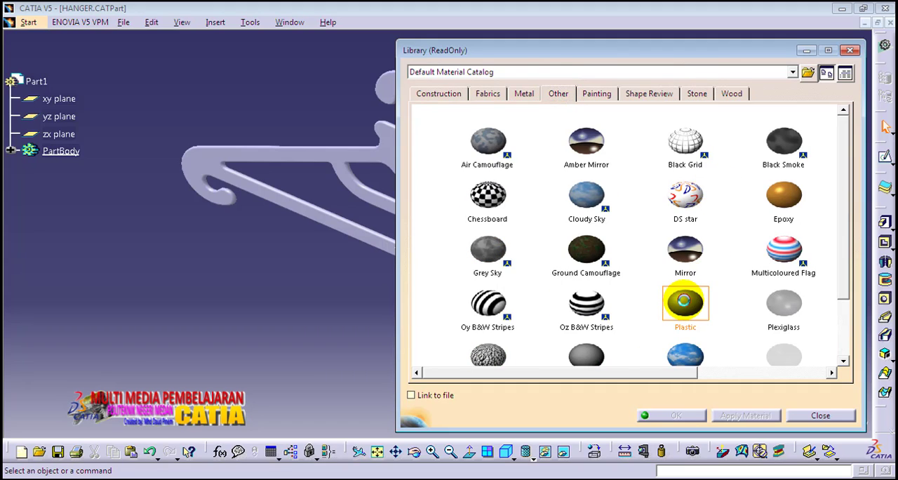
left_click_drag(691, 303, 204, 157)
left_click(740, 414)
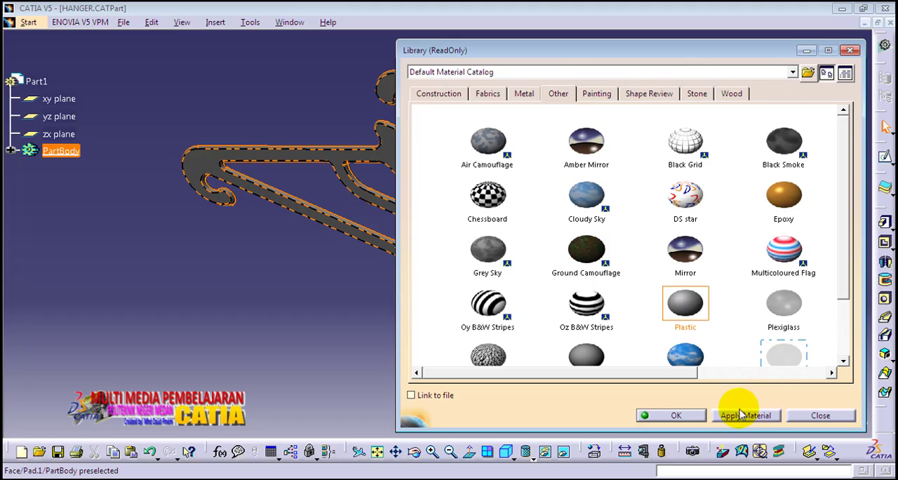
left_click(683, 414)
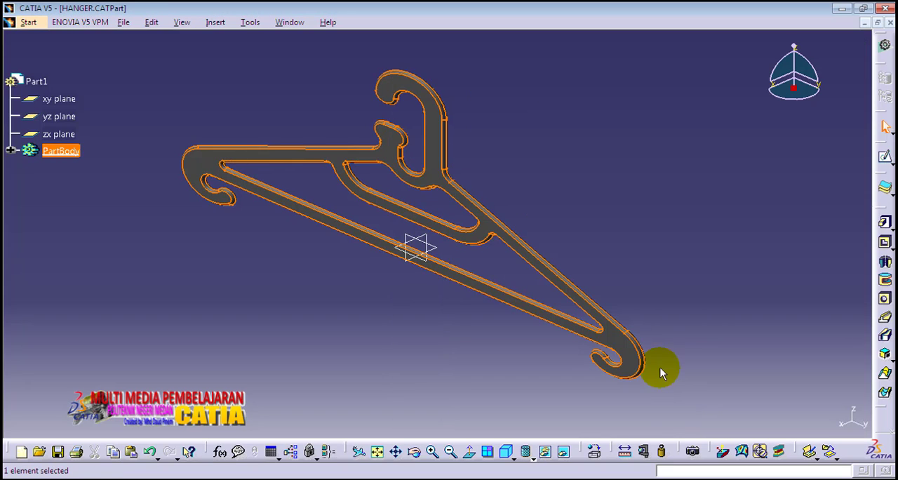
left_click(623, 241)
- Switch to the Generative Structural Analysis workbench and create a Static Analysis case for the hanger
middle_click_drag(629, 166, 615, 190)
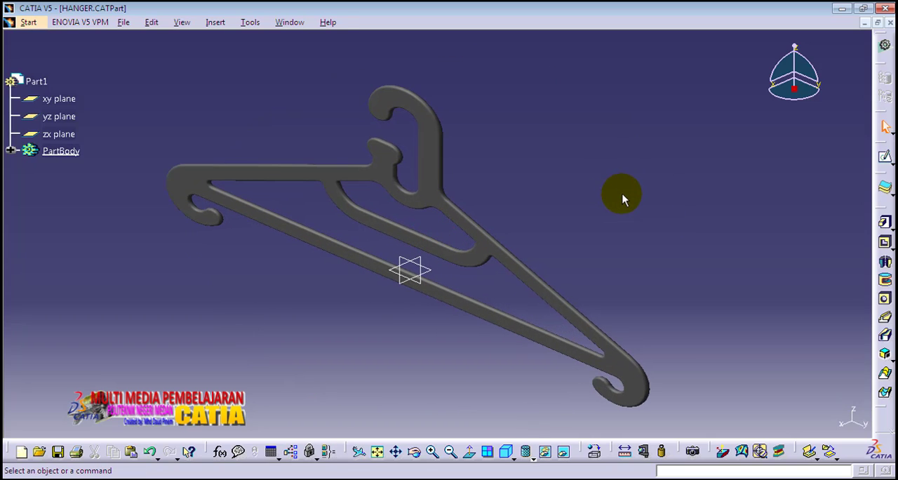
left_click(29, 23)
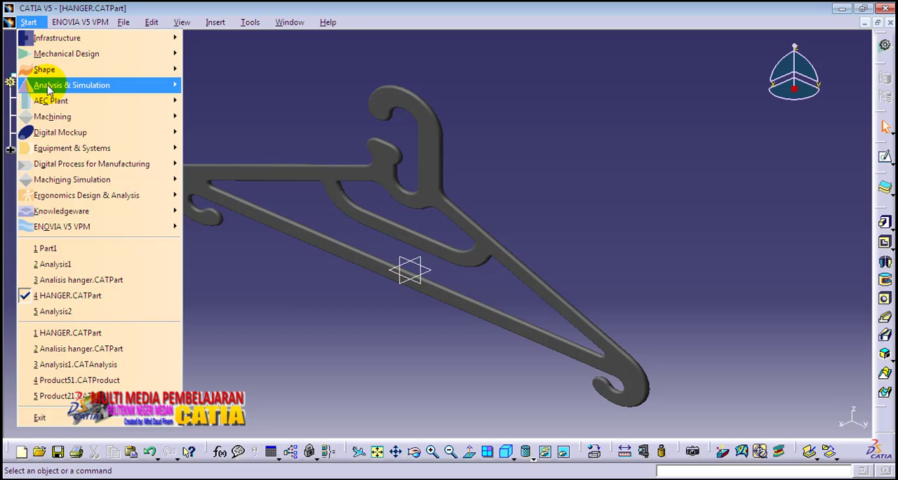
mouse_move(49, 89)
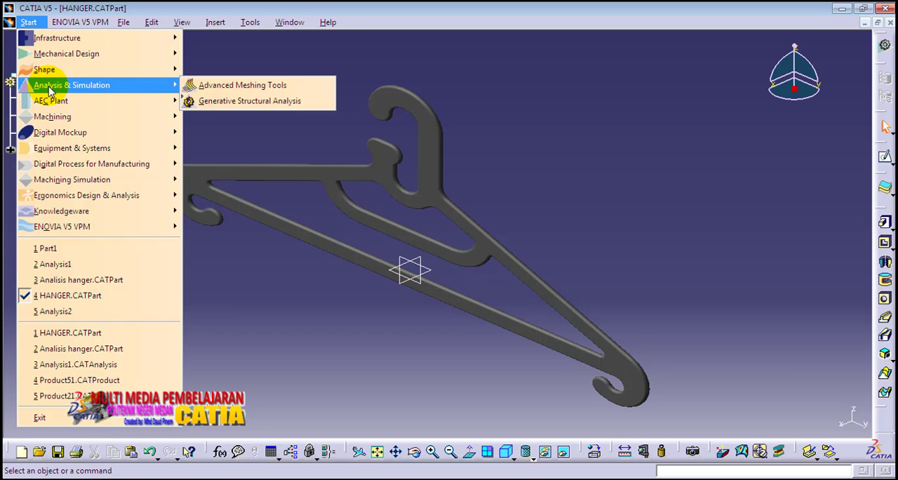
left_click(221, 104)
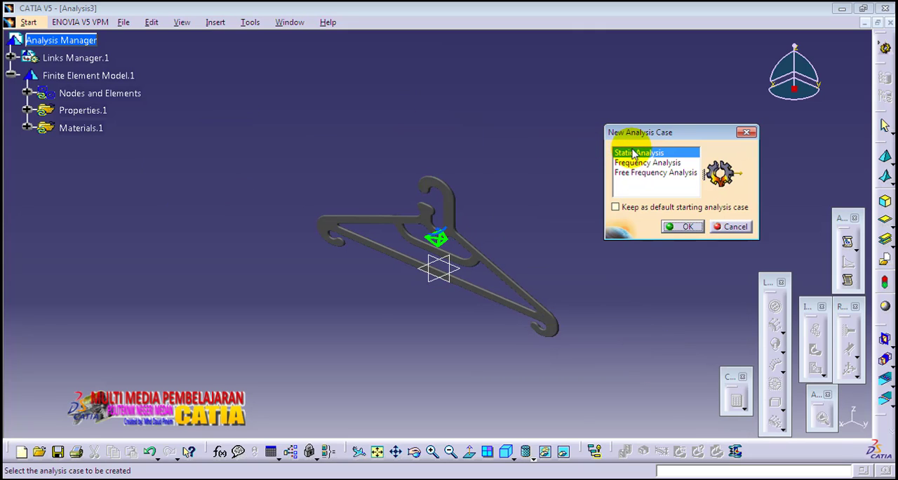
left_click(682, 228)
- Clamp the hanger at the inner curved edge of its hook
middle_click_drag(619, 238, 595, 149)
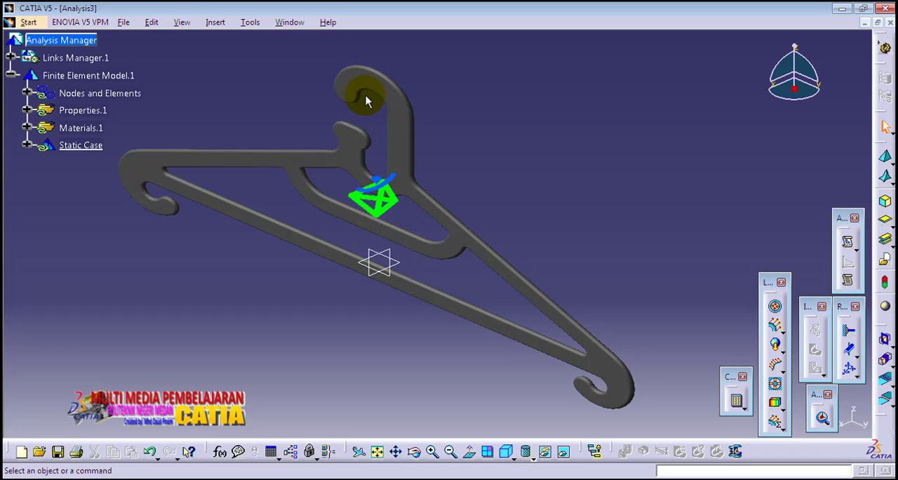
middle_click_drag(370, 103, 339, 191)
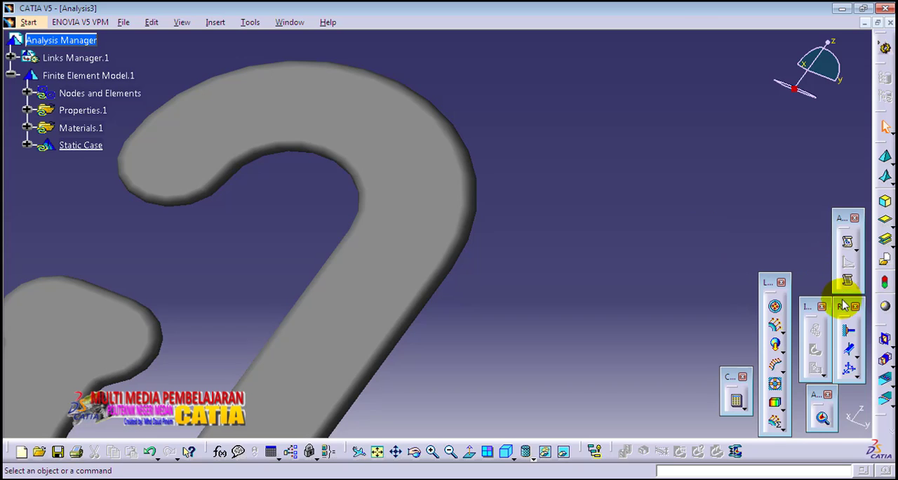
left_click(851, 333)
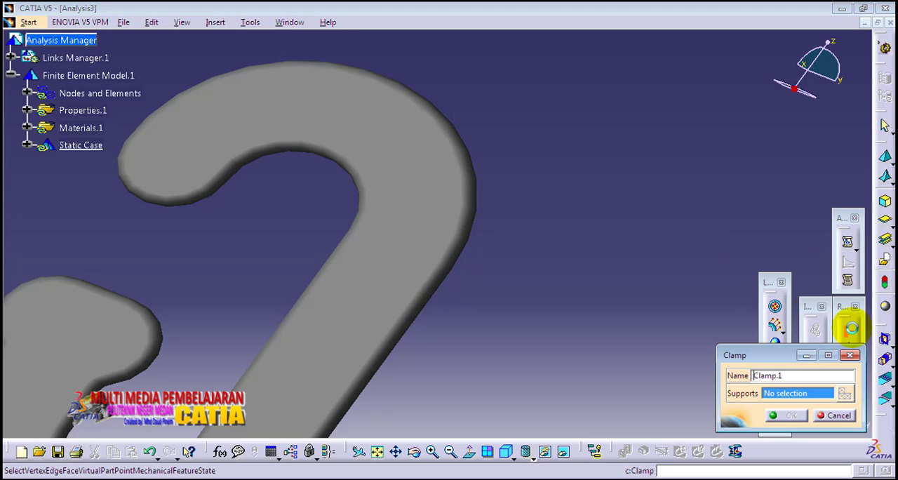
middle_click_drag(304, 200, 374, 208)
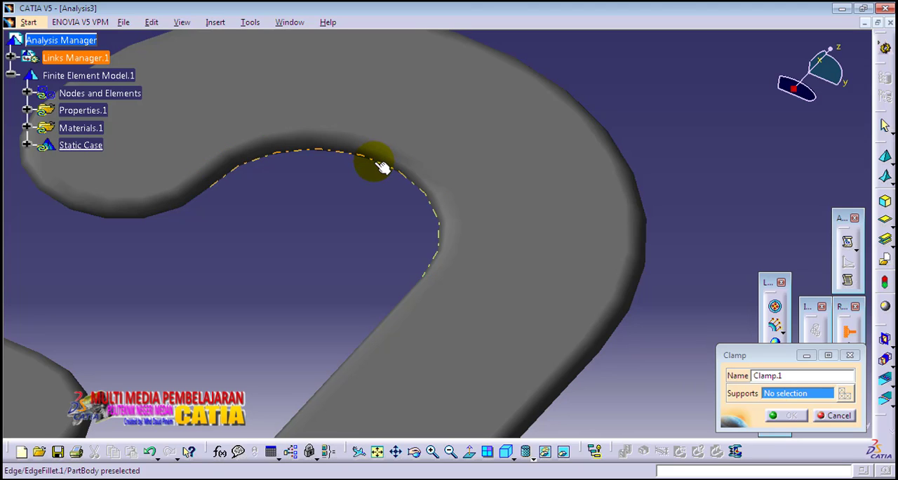
left_click(380, 167)
middle_click_drag(366, 193, 271, 211)
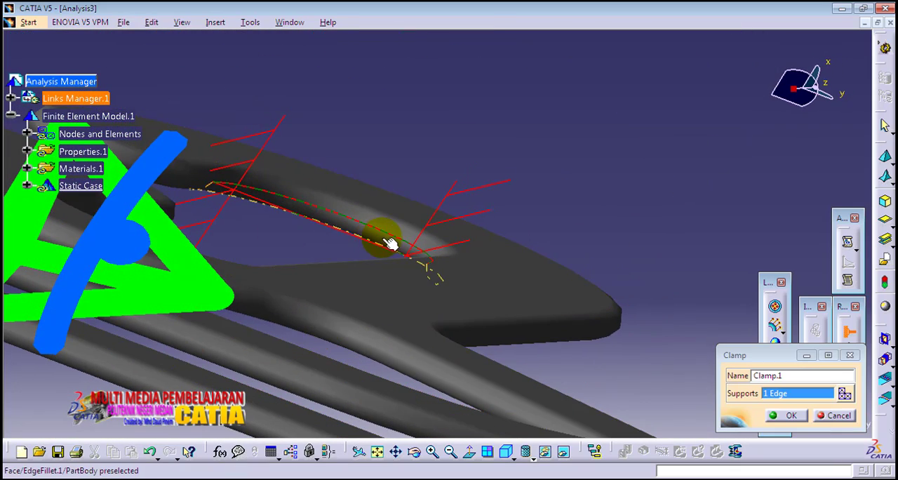
middle_click_drag(328, 234, 385, 246)
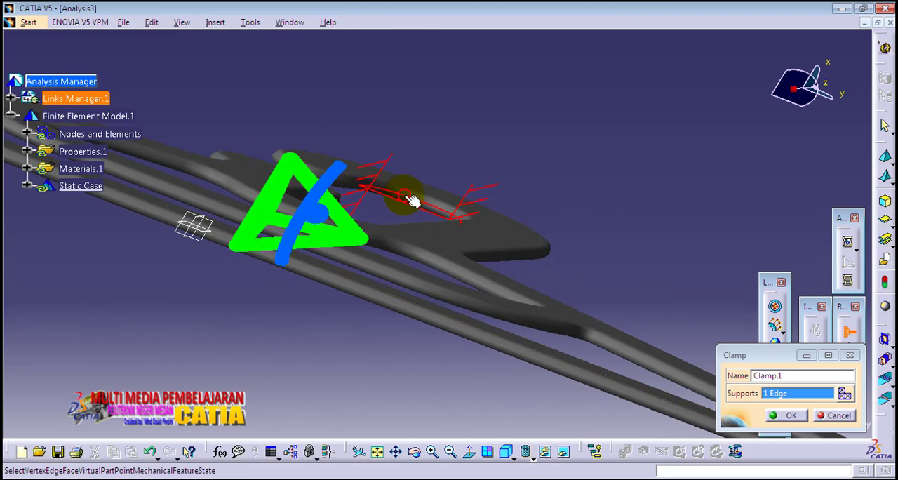
middle_click_drag(411, 198, 344, 270)
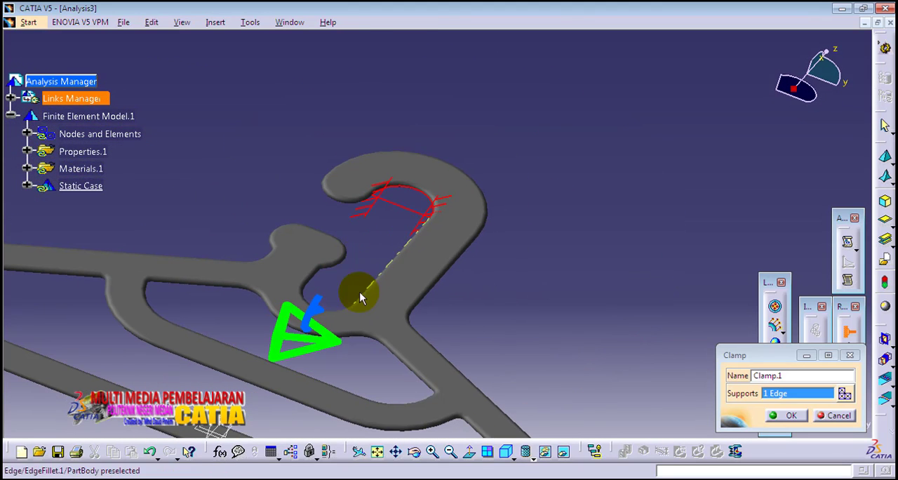
left_click(505, 451)
middle_click_drag(475, 382, 421, 204)
mouse_move(374, 293)
middle_mouse_down()
mouse_move(414, 264)
mouse_move(386, 287)
middle_mouse_up()
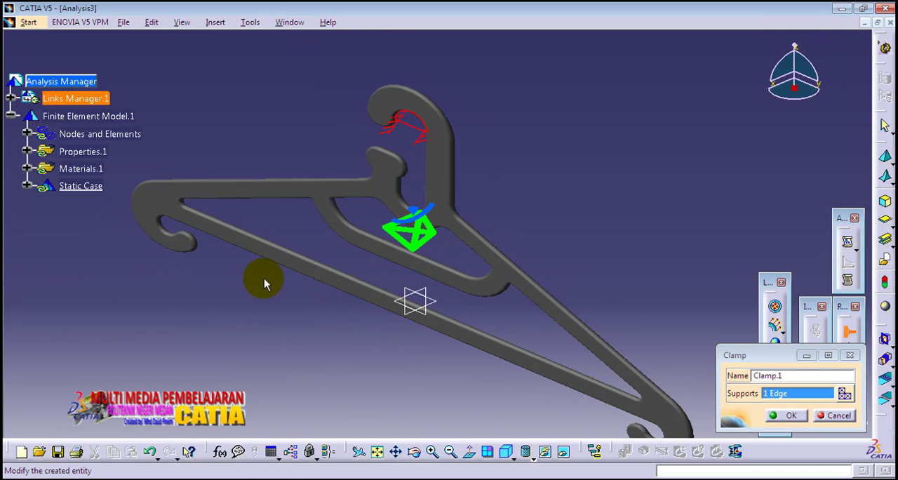
middle_click_drag(263, 277, 276, 265)
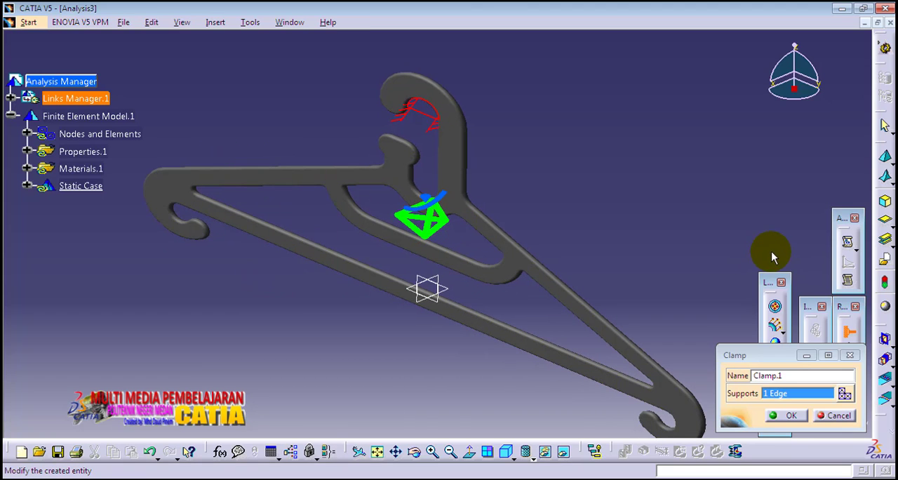
left_click(790, 415)
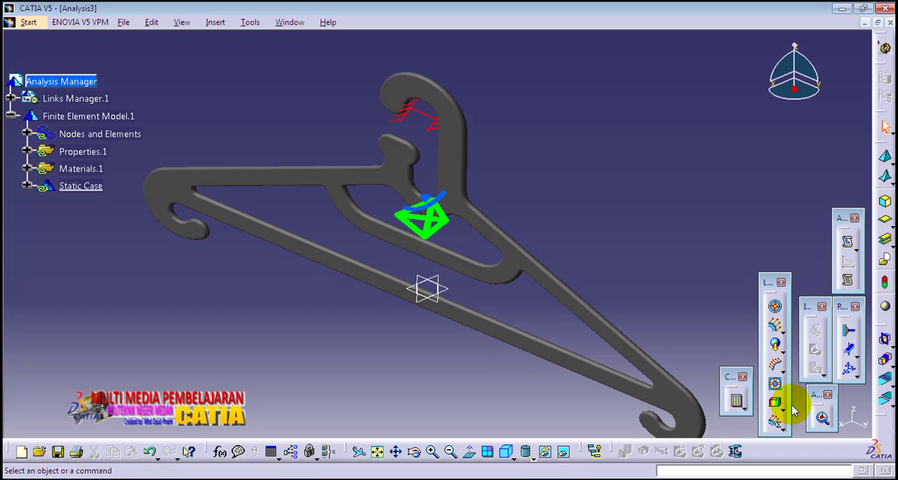
- Add a distributed force with a Z component of -1.5 N on the two sloping upper edges of the hanger's shoulders
left_click(776, 330)
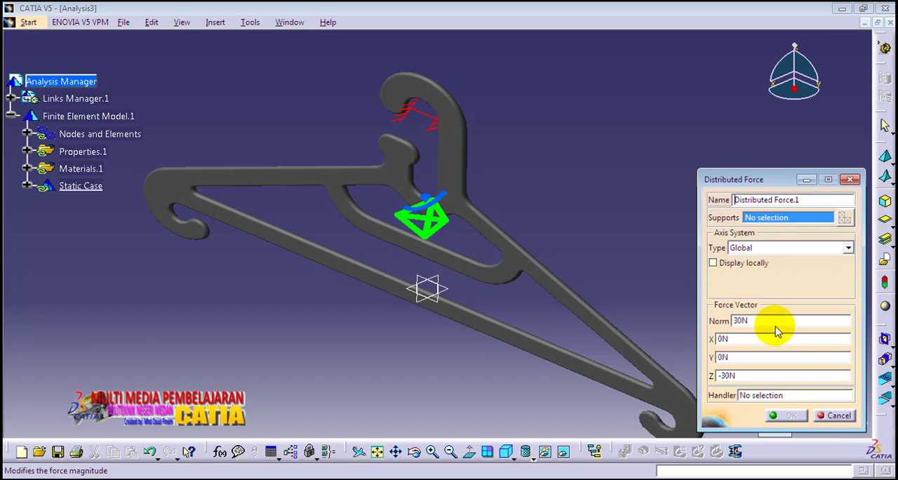
double_click(722, 375)
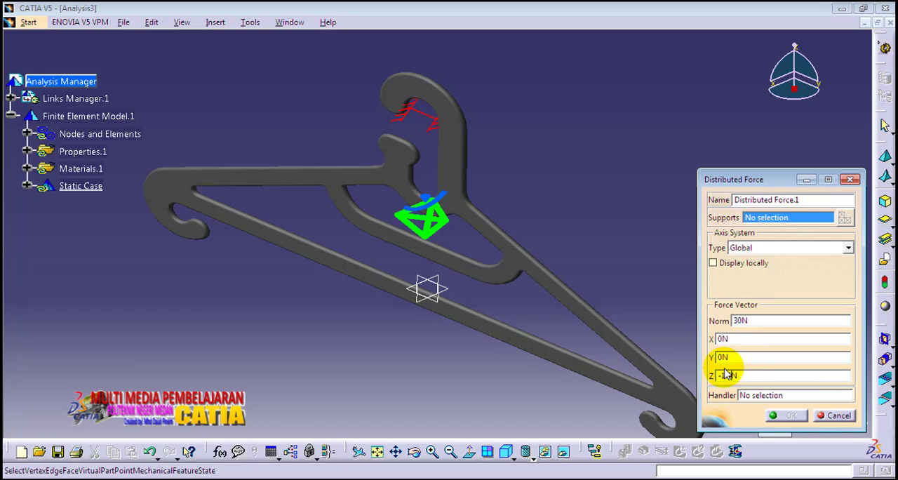
left_click(254, 160)
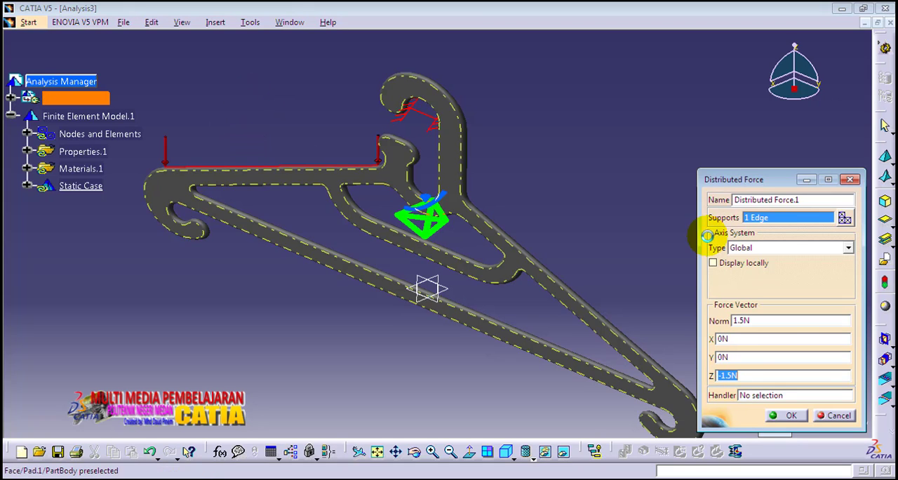
left_click(566, 288)
middle_click_drag(623, 192, 599, 164)
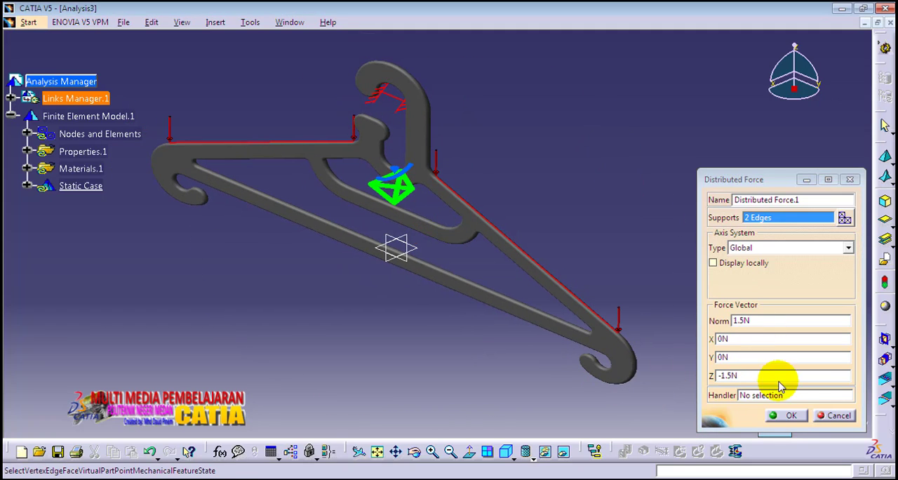
left_click(788, 416)
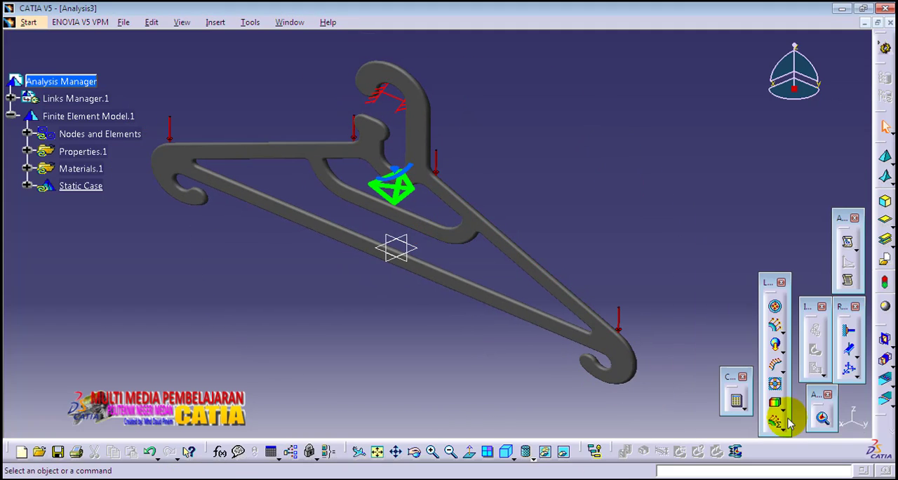
- Edit the distributed force on the shoulder edges and set its Z component to -15 N
middle_click_drag(616, 267, 608, 210)
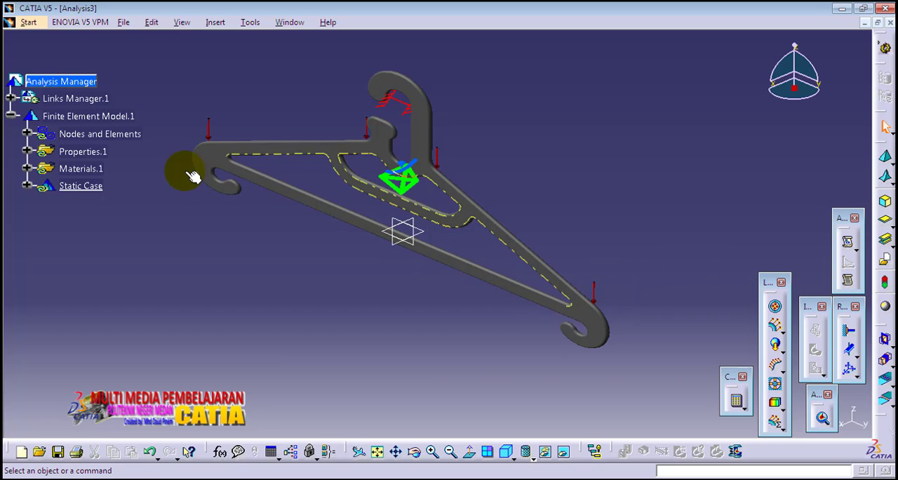
double_click(209, 127)
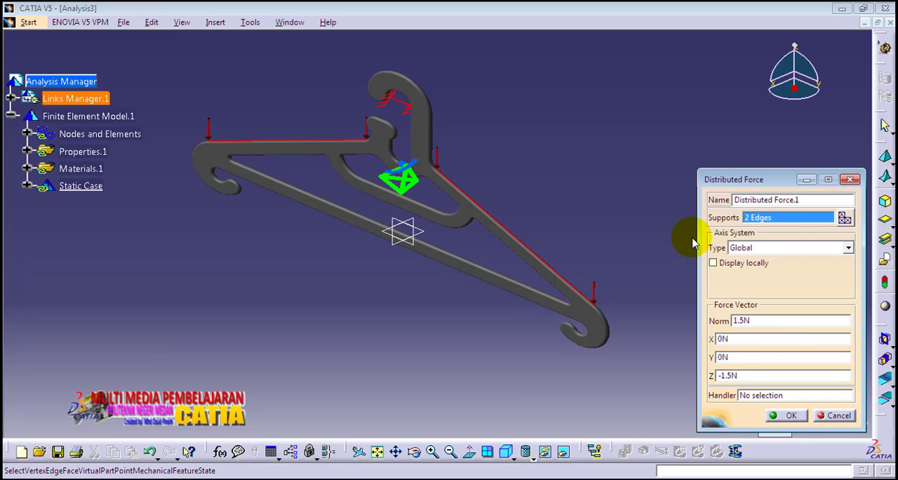
left_click_drag(777, 178, 642, 145)
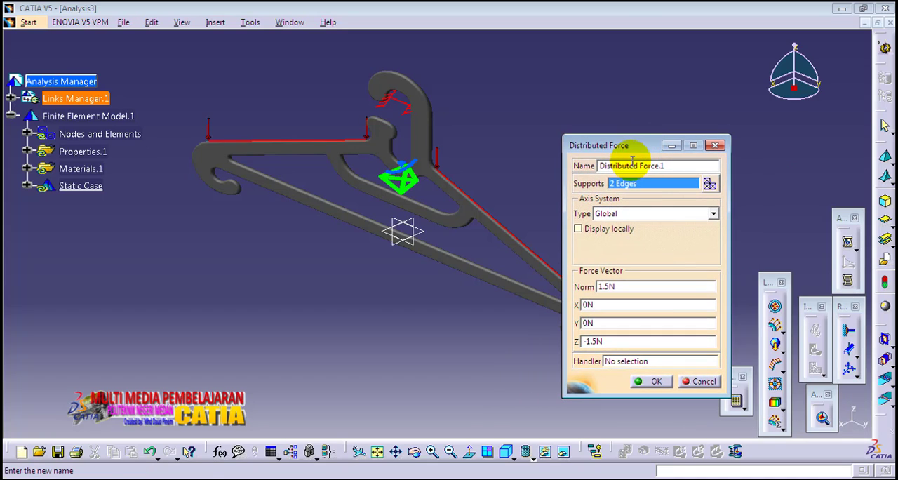
left_click(609, 185)
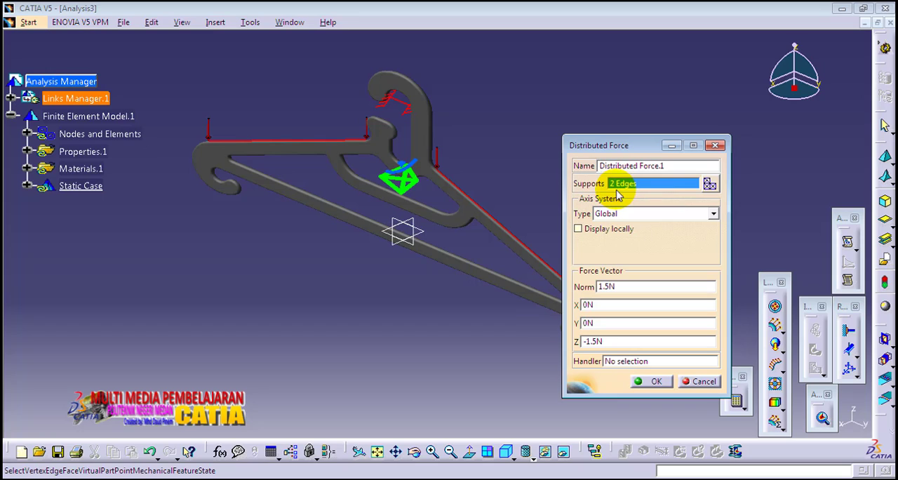
left_click(595, 341)
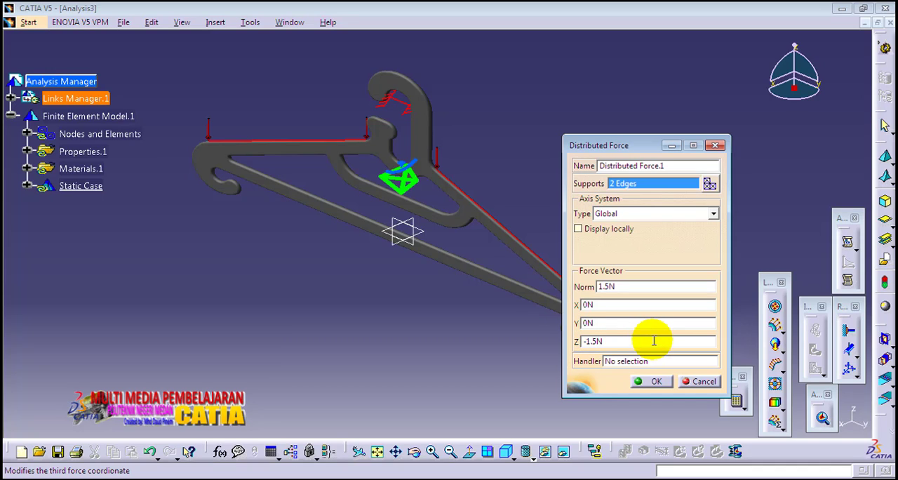
key("BackSpace")
left_click(654, 381)
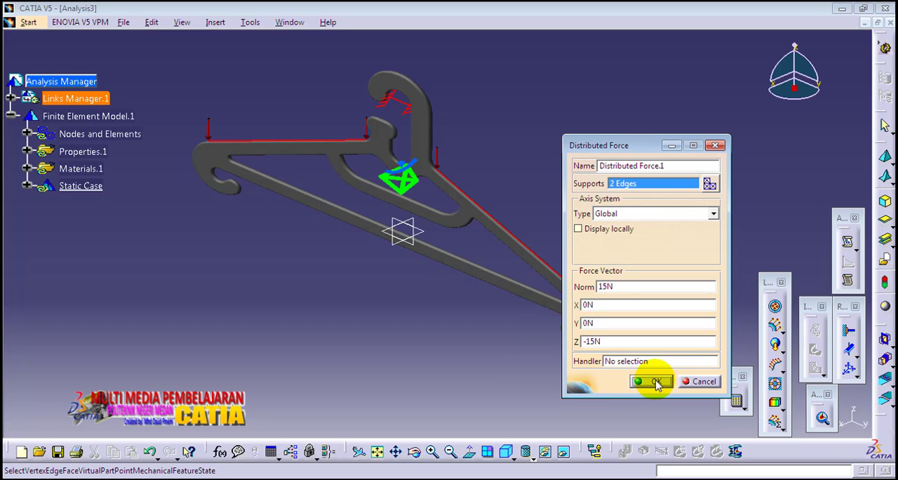
left_click(655, 381)
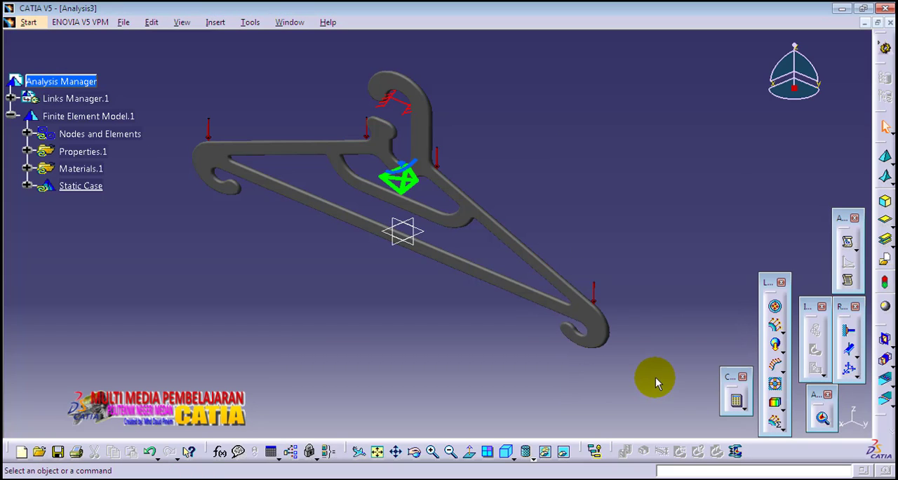
- Add a distributed force with a Z component of -20 N on the upper edge of the hanger's long lower bar
middle_click_drag(435, 336, 421, 317)
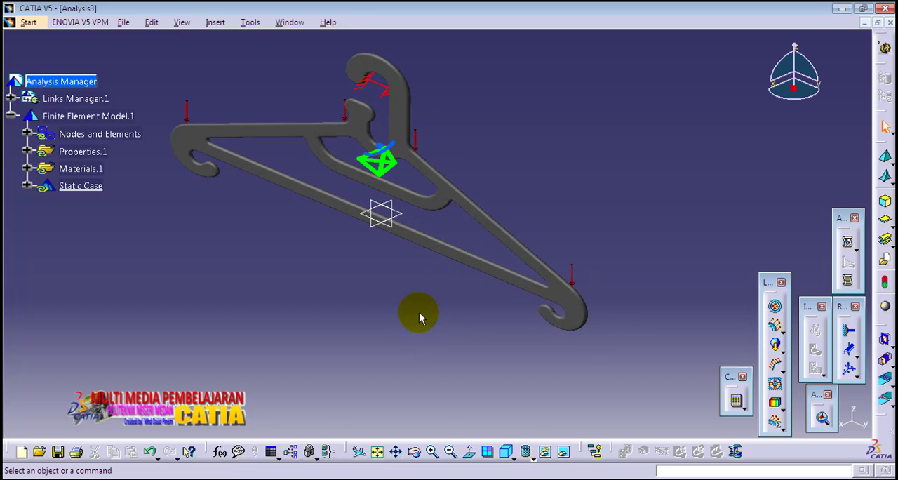
left_click(775, 329)
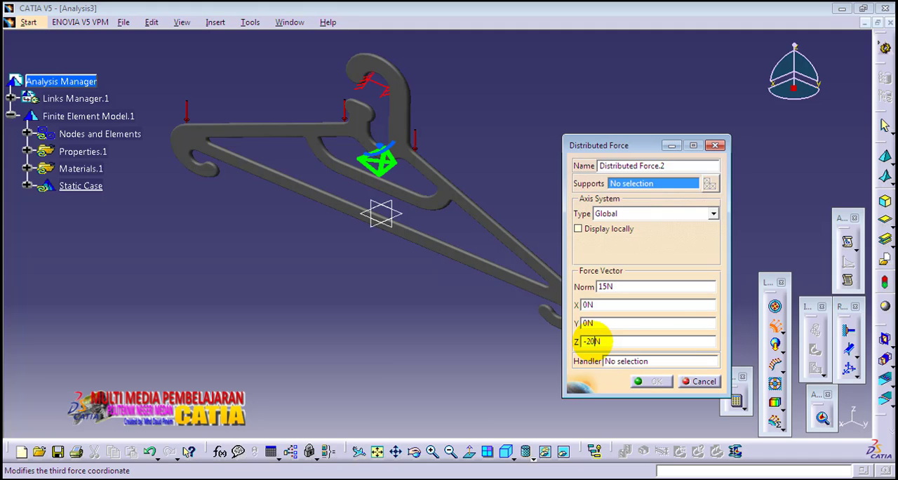
left_click(449, 244)
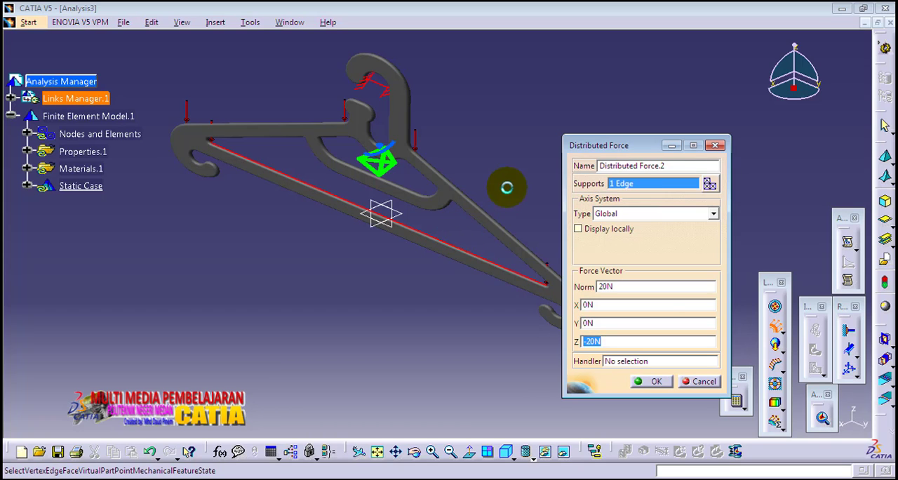
middle_click_drag(507, 184, 443, 206)
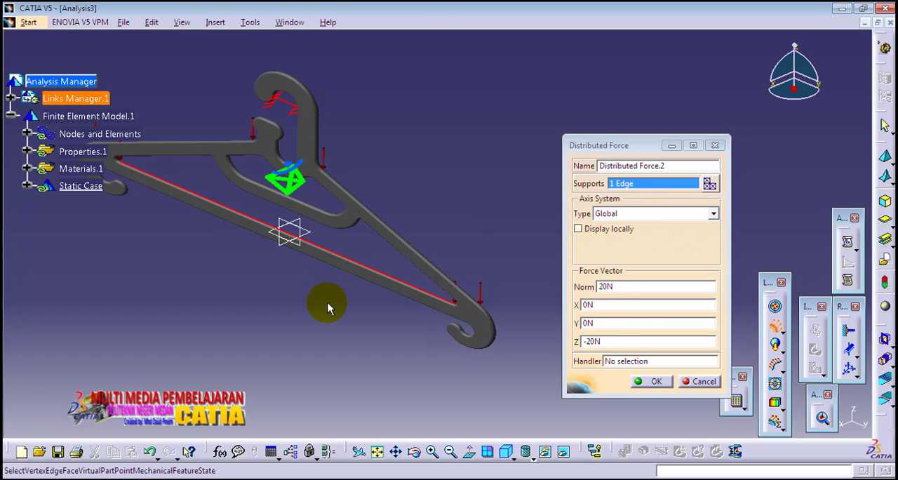
middle_click_drag(325, 301, 372, 293)
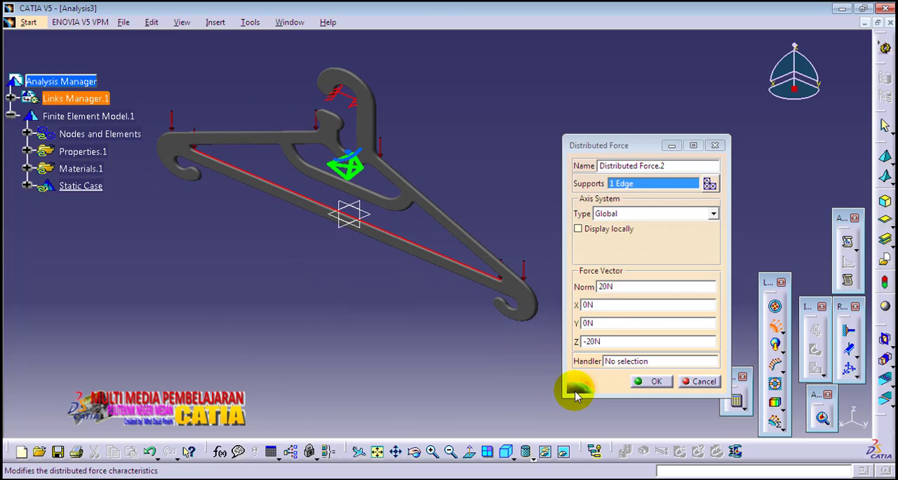
left_click(652, 381)
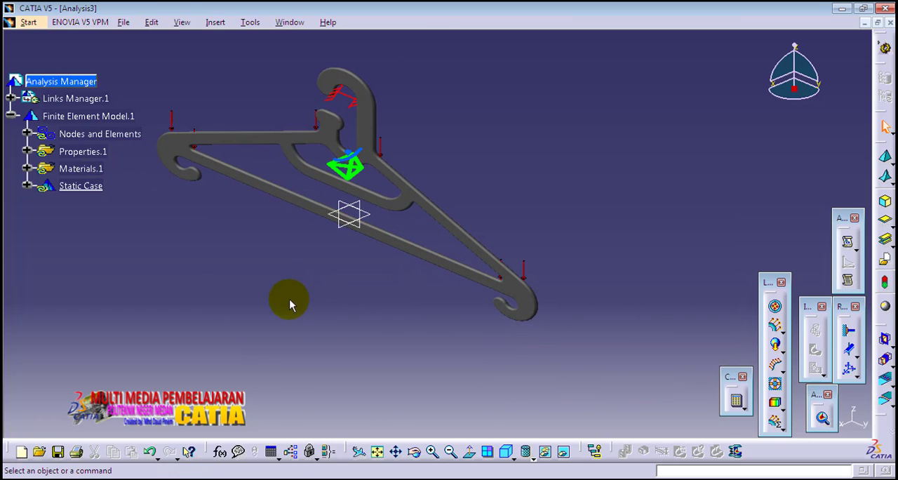
- Add a gravity acceleration with a Z component of -9.81 m/s² to the hanger body
middle_click_drag(290, 293, 402, 303)
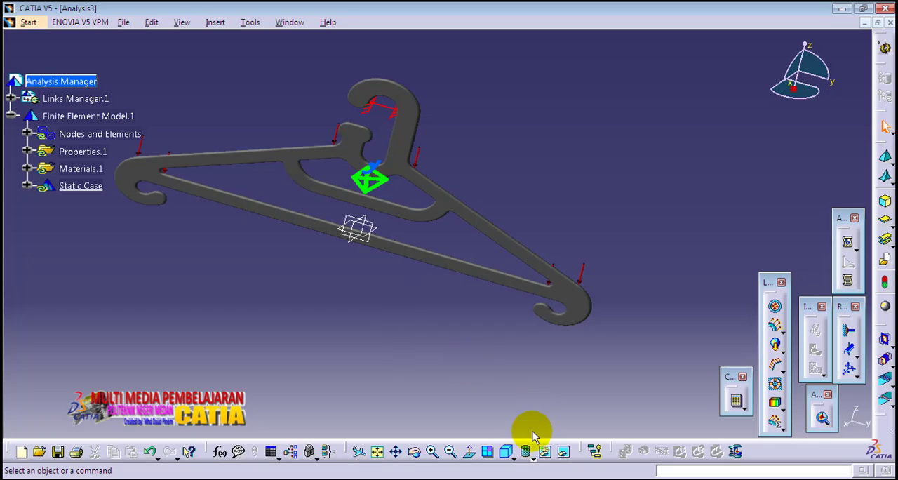
left_click(506, 450)
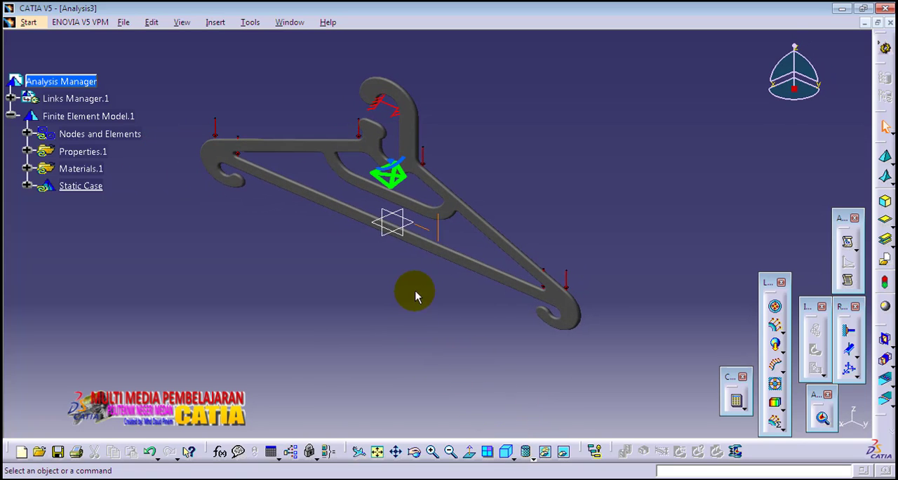
mouse_move(414, 291)
middle_mouse_down()
mouse_move(412, 316)
mouse_move(410, 298)
middle_mouse_up()
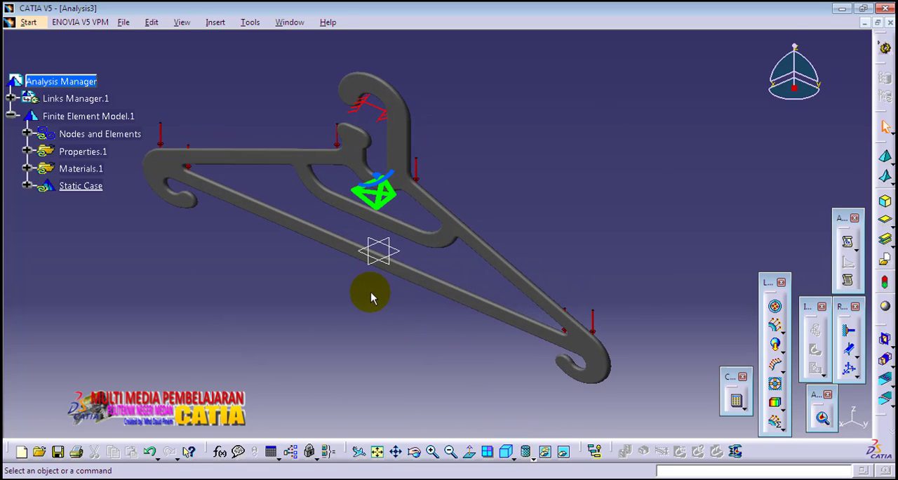
scroll(307, 300, "down", 2)
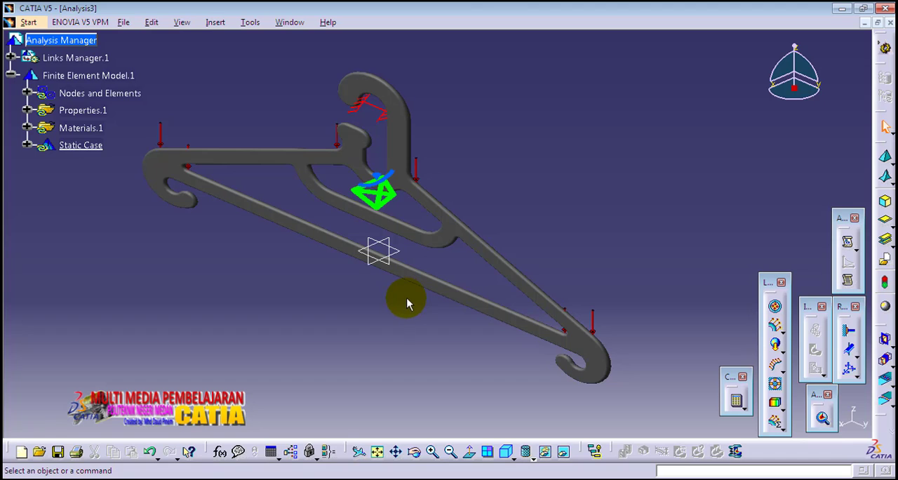
mouse_move(407, 303)
middle_mouse_down()
mouse_move(407, 285)
mouse_move(385, 295)
middle_mouse_up()
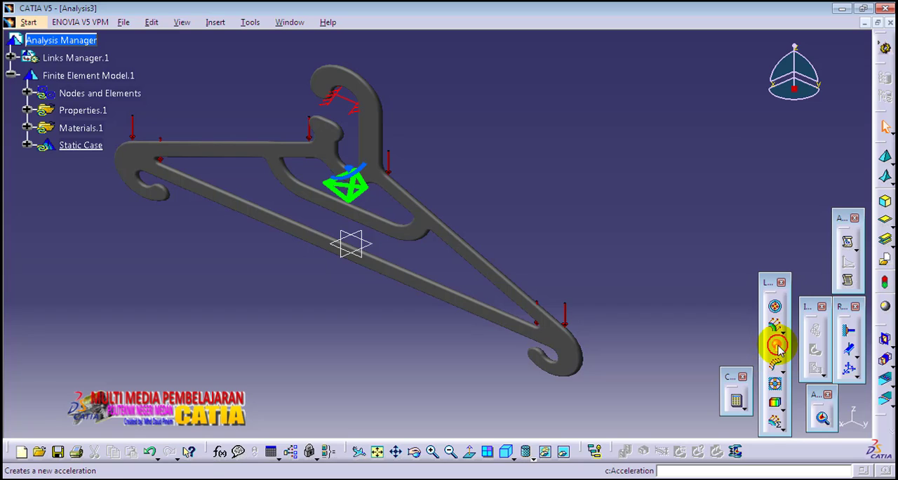
left_click(776, 345)
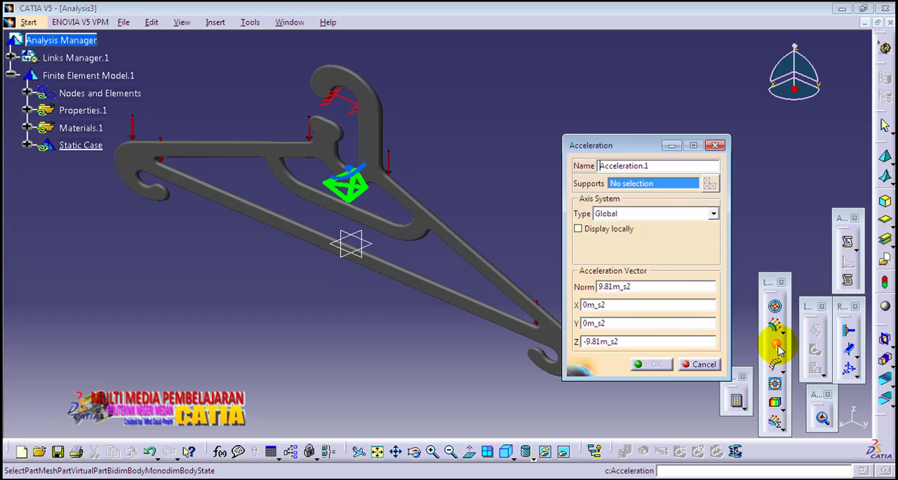
double_click(609, 342)
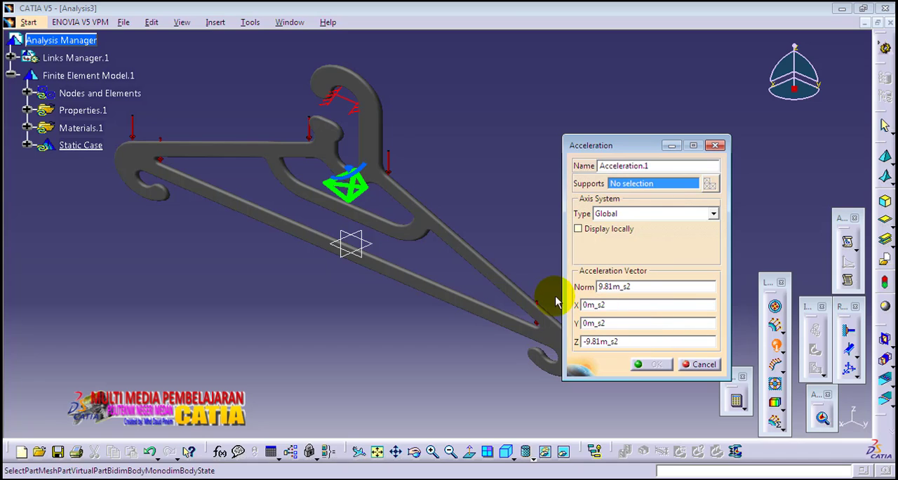
left_click(280, 226)
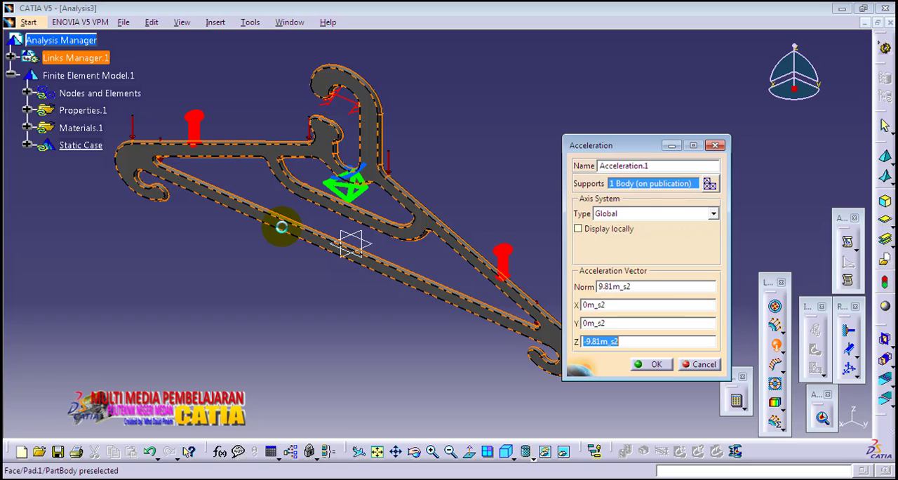
left_click(654, 364)
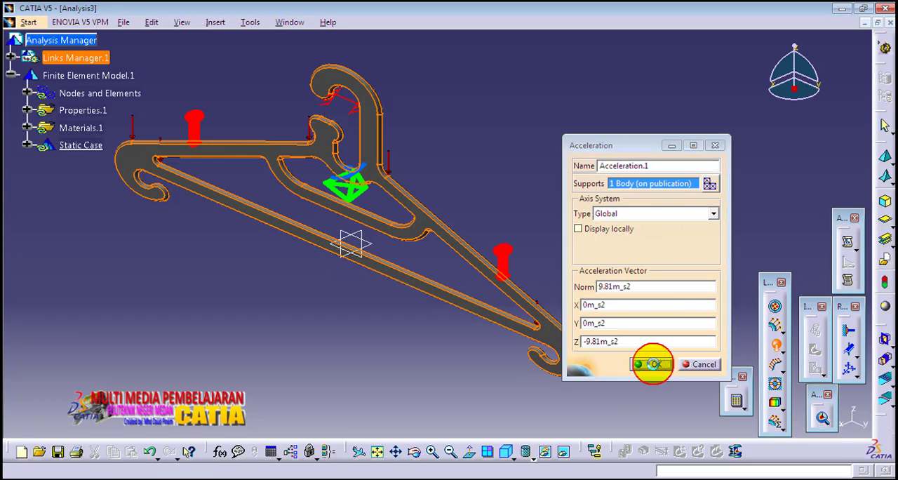
- Compute the complete static case with the All option and accept the computation resources estimation
middle_click_drag(477, 192, 495, 207)
left_click(527, 198)
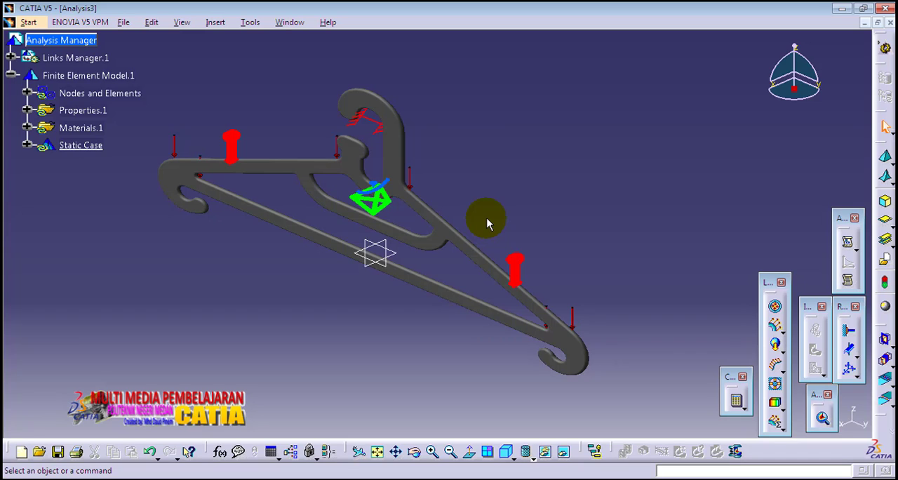
mouse_move(463, 200)
middle_mouse_down()
mouse_move(476, 203)
mouse_move(477, 193)
mouse_move(462, 208)
mouse_move(474, 190)
middle_mouse_up()
left_click(473, 200)
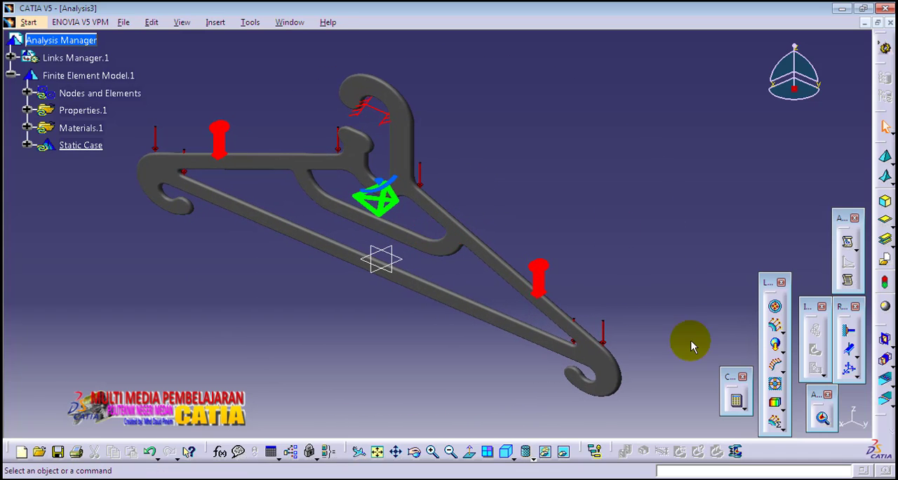
left_click(738, 402)
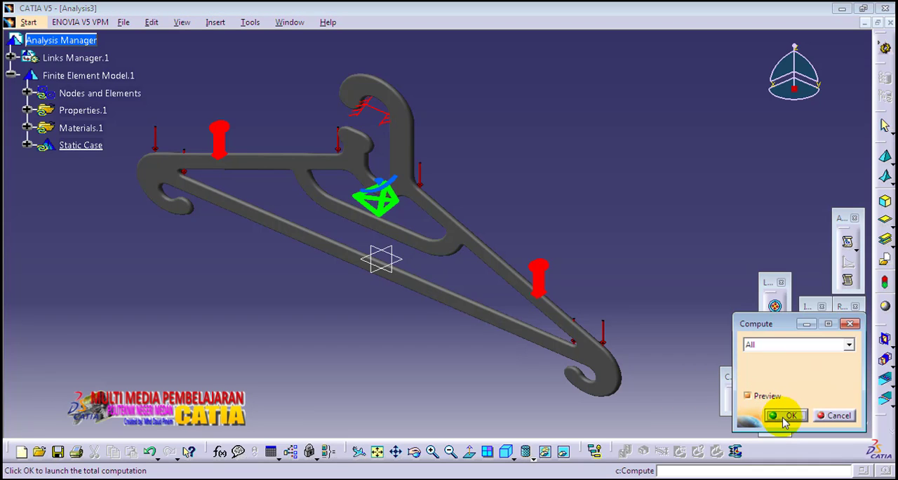
left_click(790, 416)
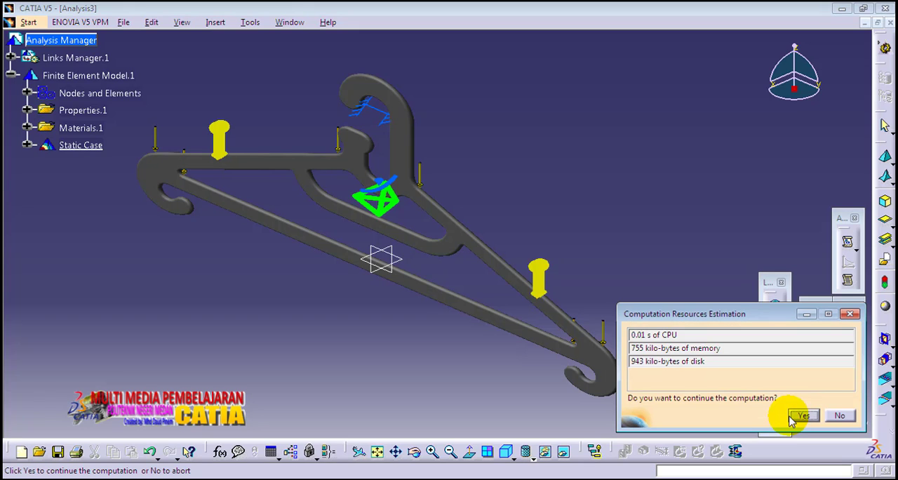
left_click(800, 416)
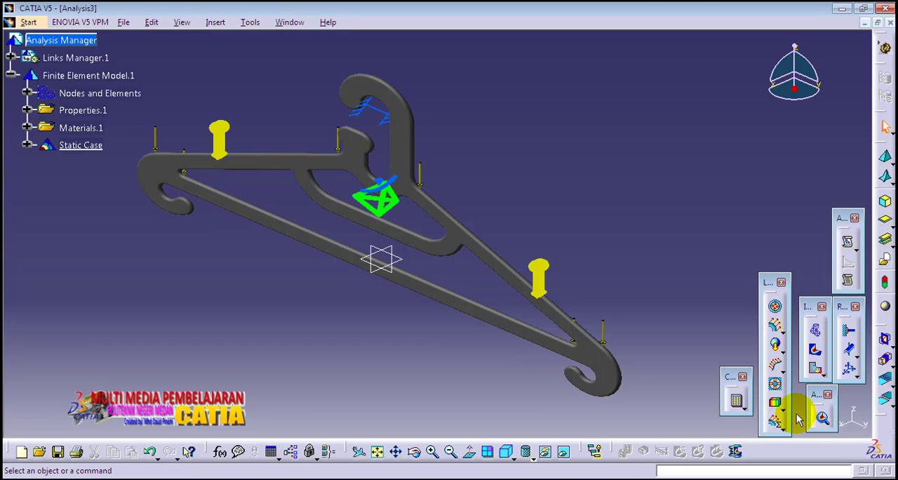
- Display the Von Mises stress result on the deformed hanger
middle_click_drag(522, 224, 493, 186)
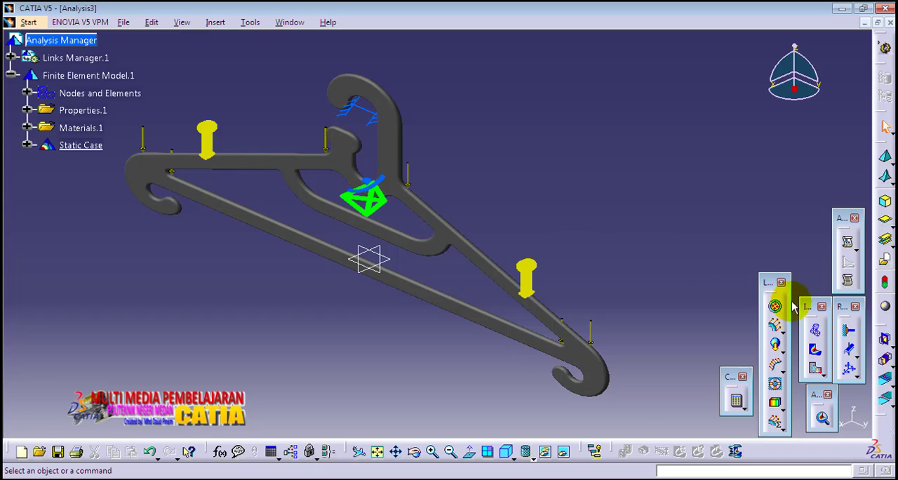
left_click(814, 350)
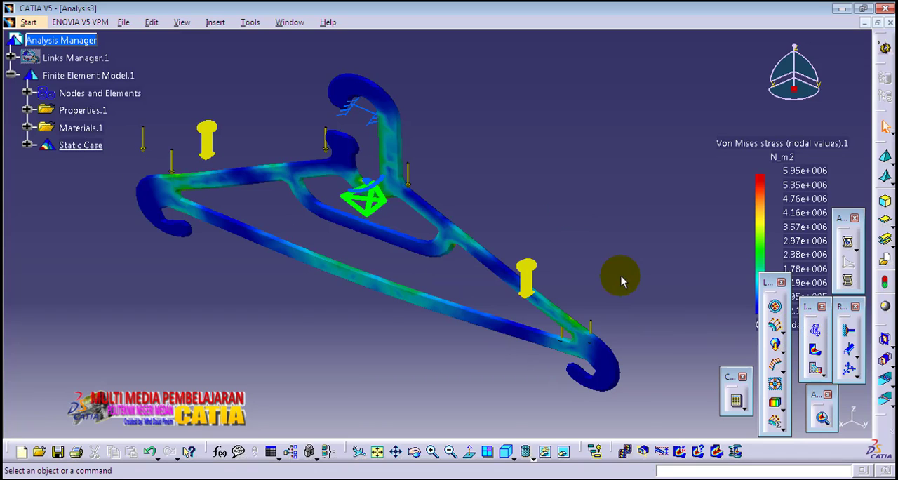
middle_click_drag(304, 306, 444, 297)
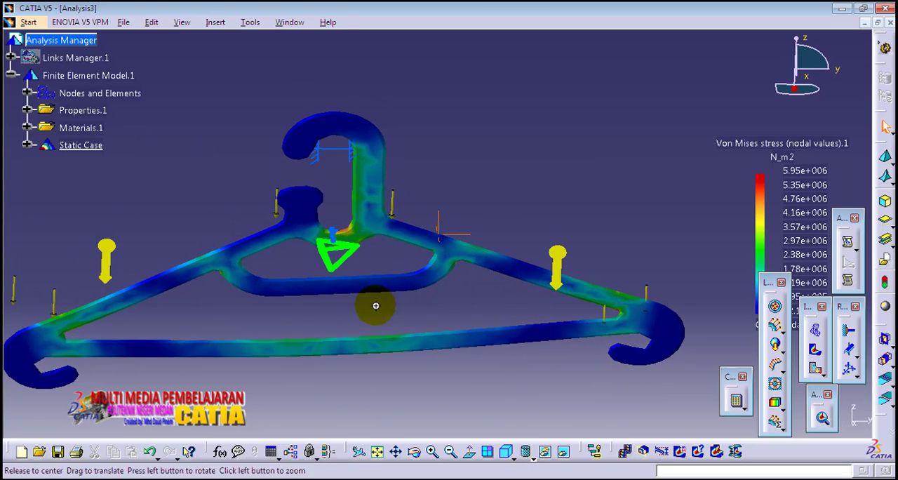
middle_click_drag(375, 306, 495, 310)
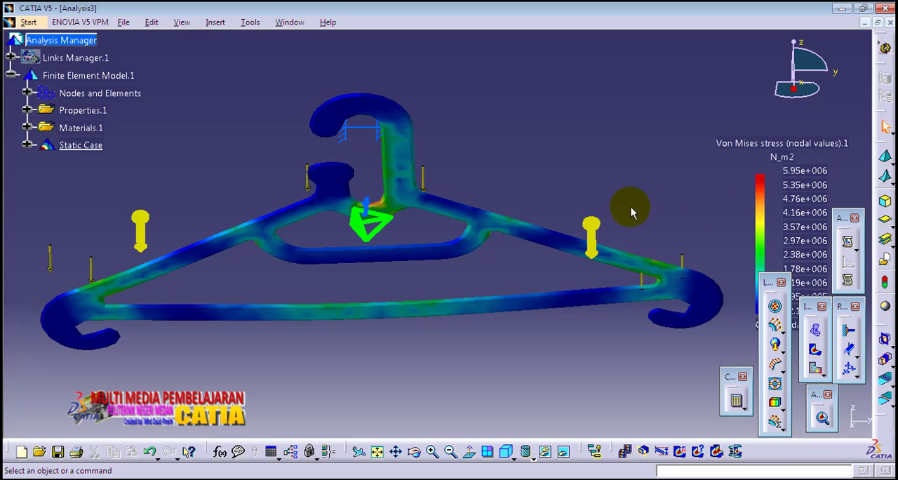
- Examine the Von Mises stress concentration and nodal values where the hook's stem joins the shoulders
middle_click_drag(403, 212, 442, 282)
middle_click_drag(420, 244, 510, 306)
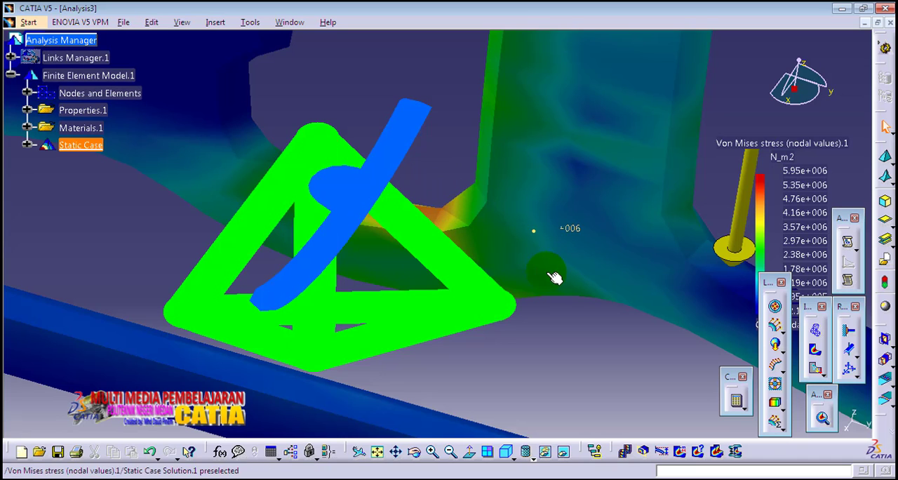
middle_click_drag(554, 237, 567, 284)
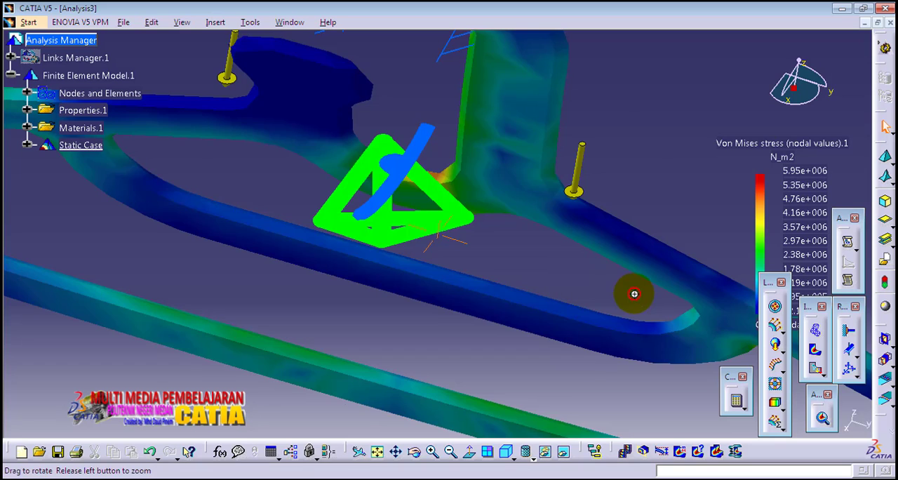
middle_click_drag(633, 293, 401, 257)
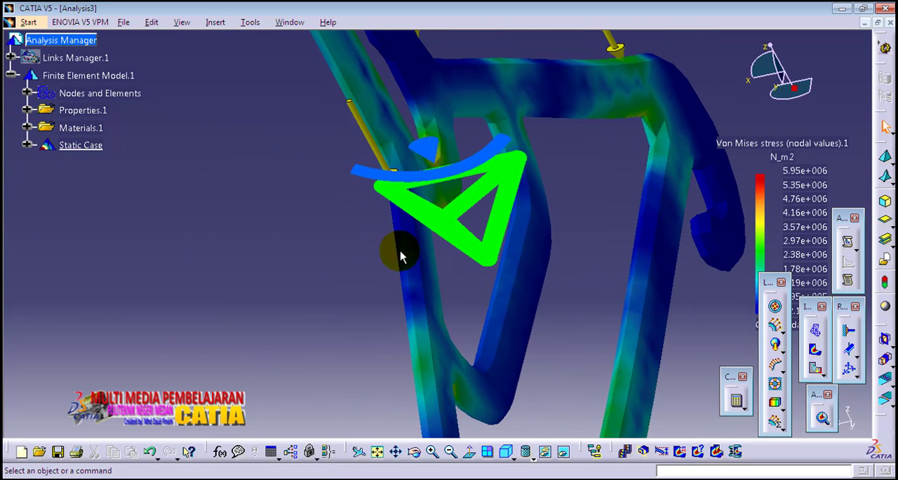
middle_click_drag(475, 300, 413, 260)
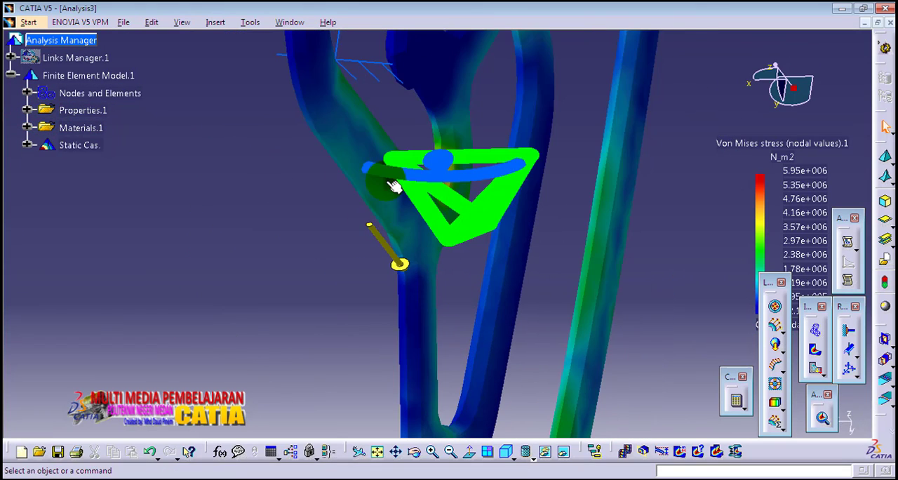
middle_click_drag(394, 186, 582, 175)
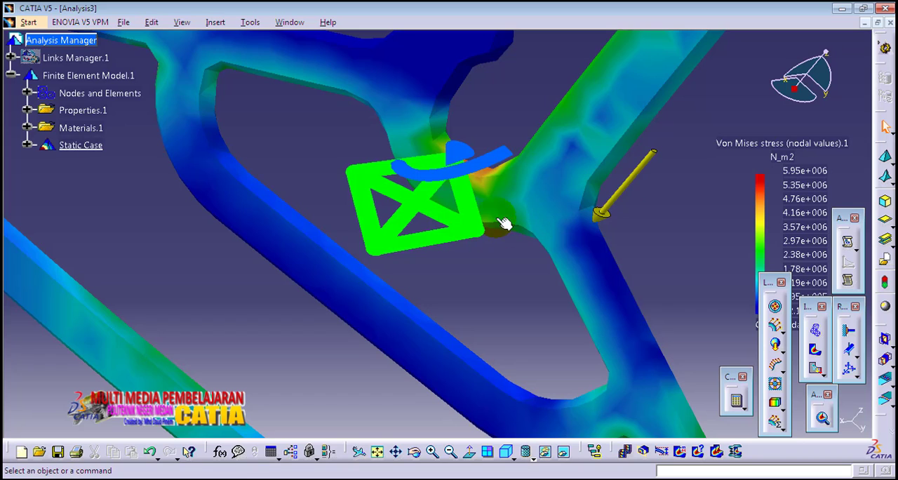
middle_click_drag(523, 202, 489, 228)
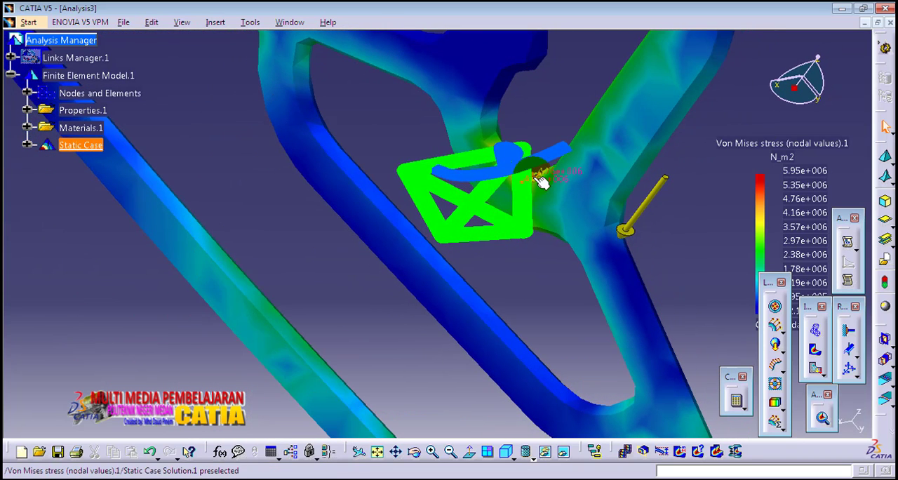
middle_click_drag(542, 178, 326, 154)
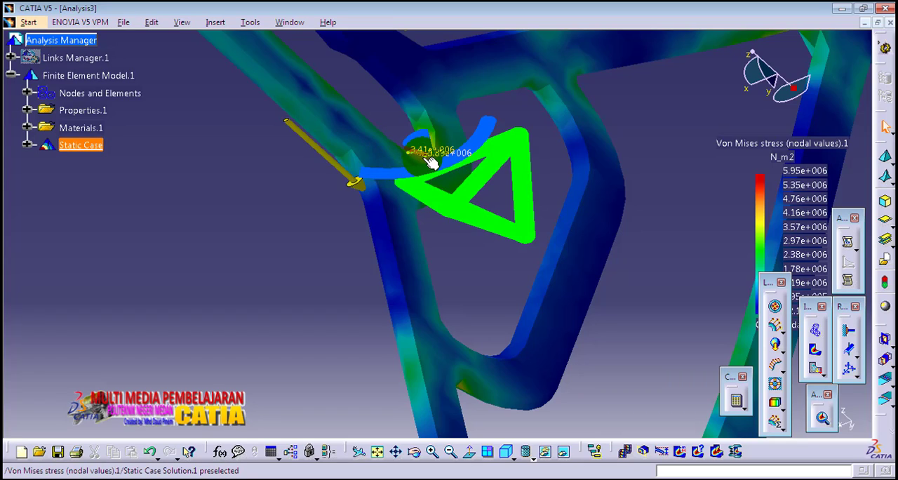
left_click(429, 160)
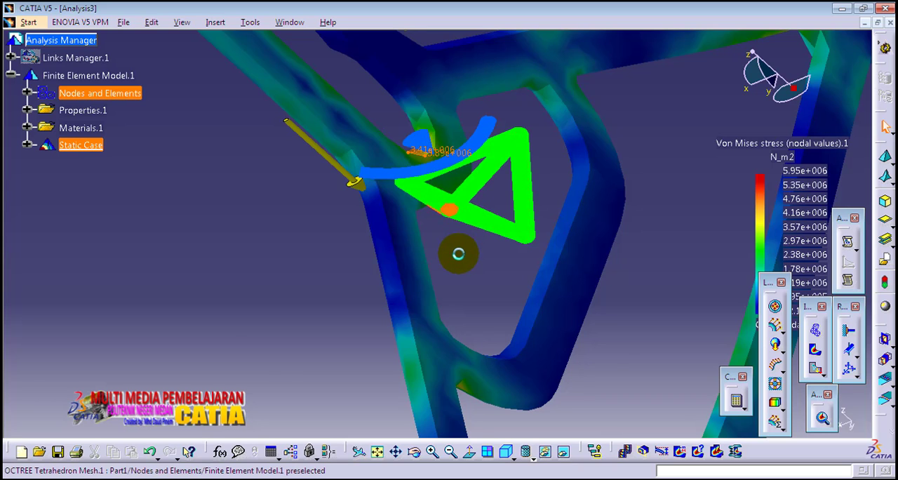
middle_click_drag(457, 253, 575, 234)
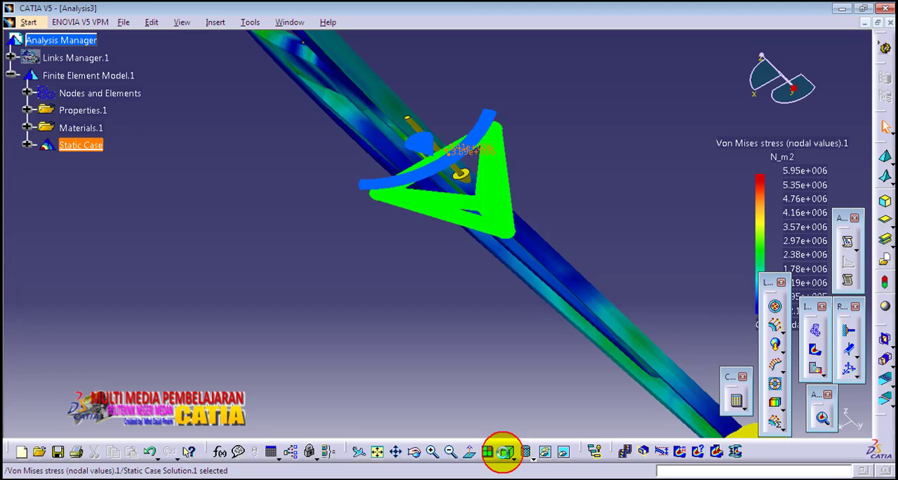
- Animate the Von Mises stress result in the isometric view of the whole hanger
left_click(505, 451)
middle_click_drag(549, 275, 506, 313)
mouse_move(382, 307)
middle_mouse_down()
mouse_move(374, 315)
mouse_move(395, 315)
middle_mouse_up()
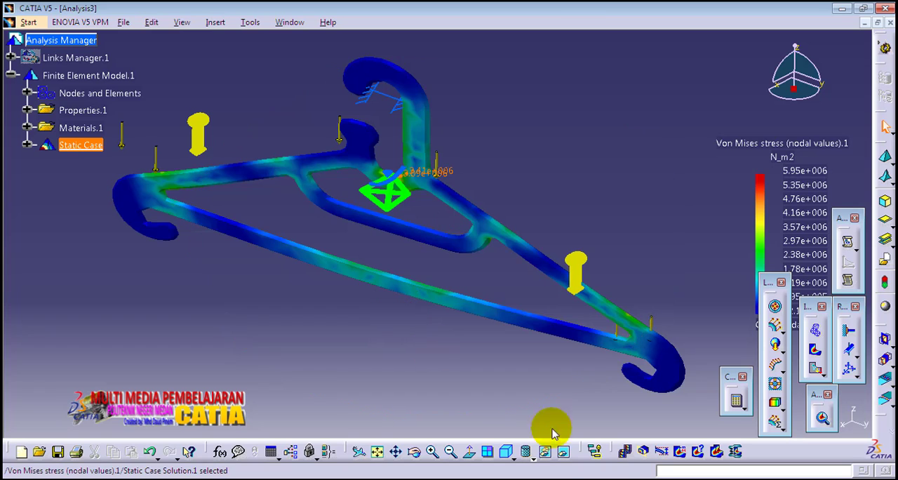
left_click(625, 455)
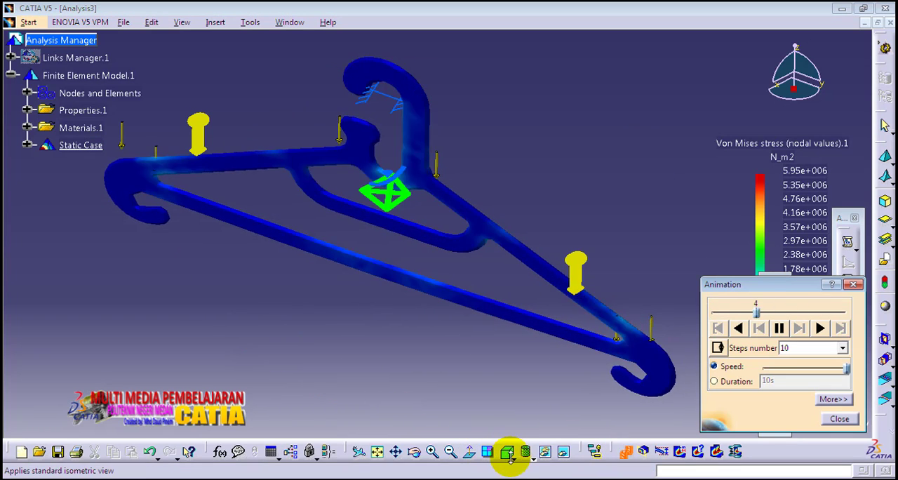
- Examine the animated Von Mises stress in the front and isometric views and close the animation
left_click(526, 453)
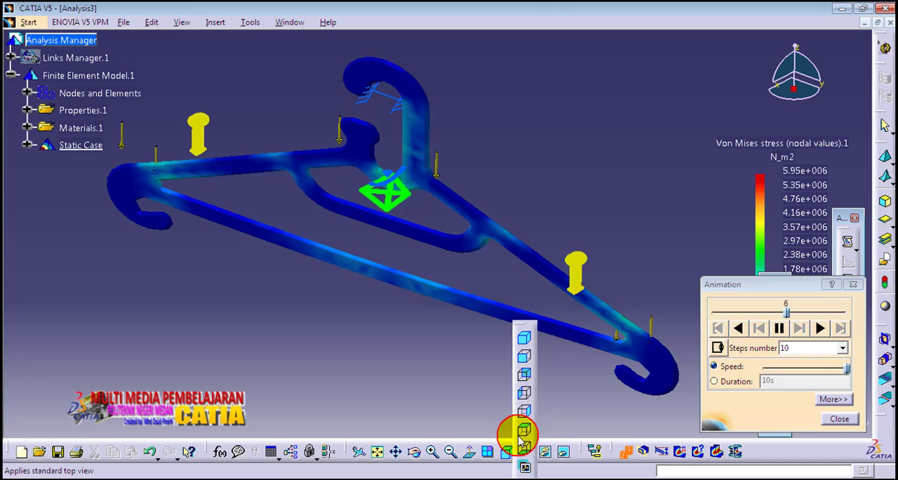
left_click(525, 359)
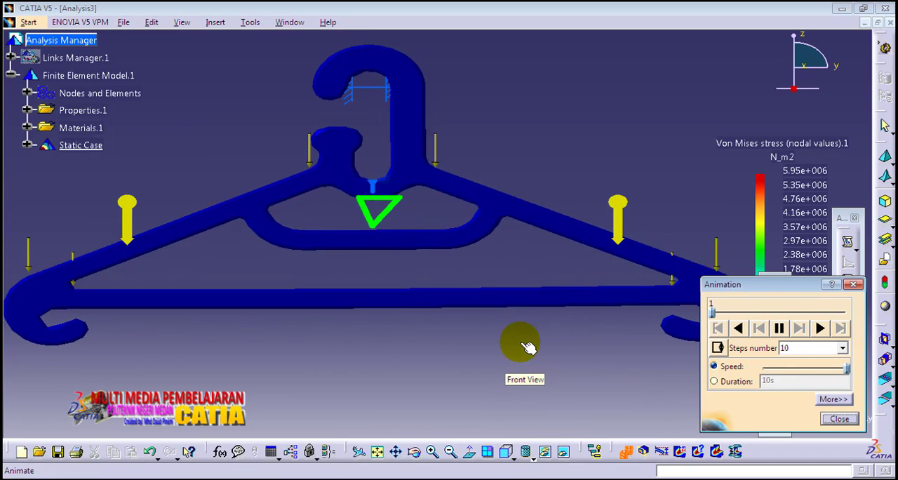
middle_click_drag(522, 333, 485, 324)
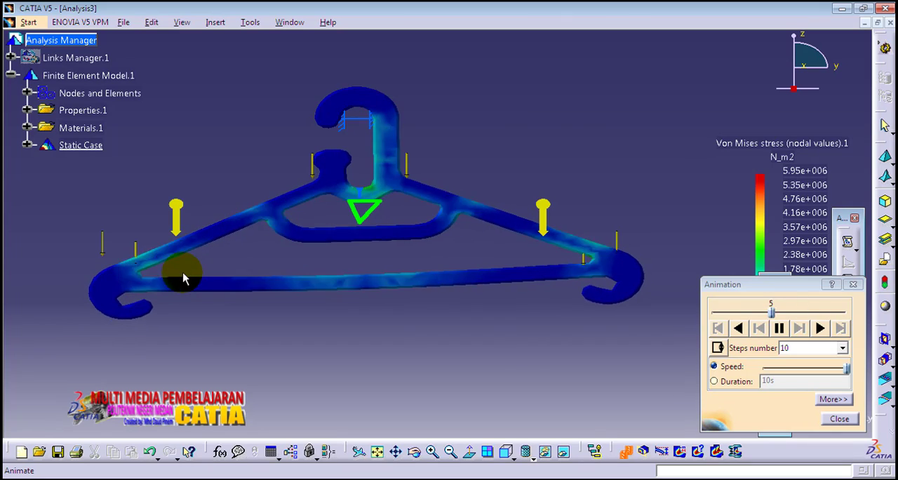
mouse_move(499, 152)
middle_mouse_down()
mouse_move(495, 188)
mouse_move(489, 158)
middle_mouse_up()
left_click(495, 188)
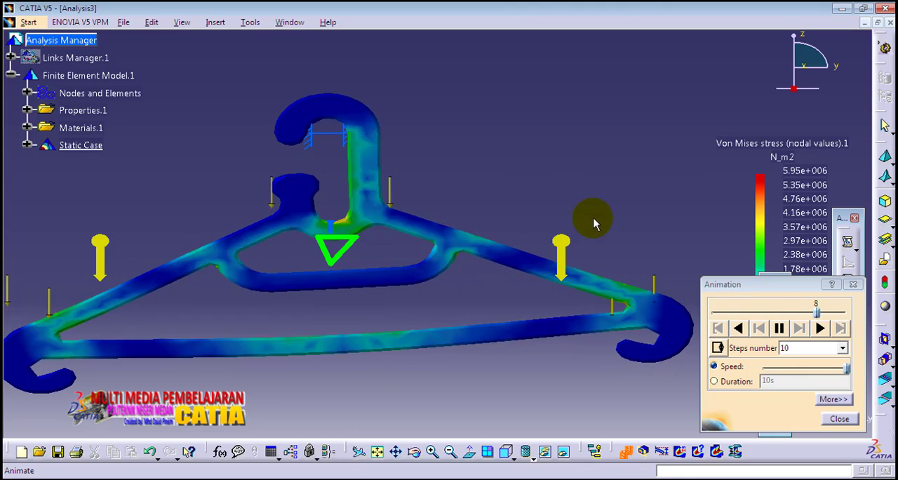
left_click(525, 452)
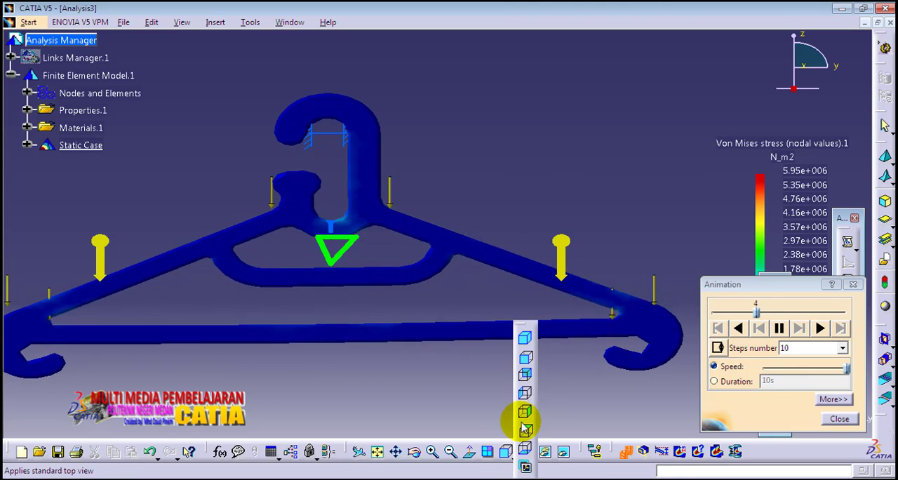
left_click(526, 339)
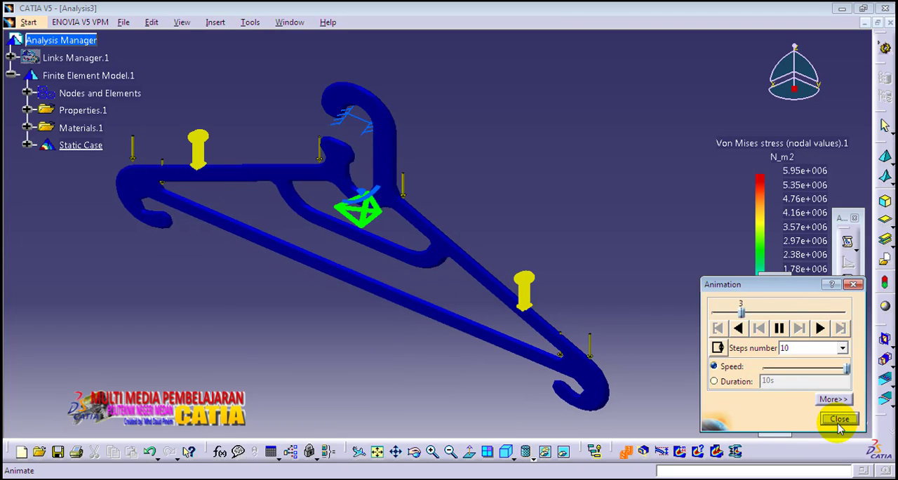
left_click(839, 419)
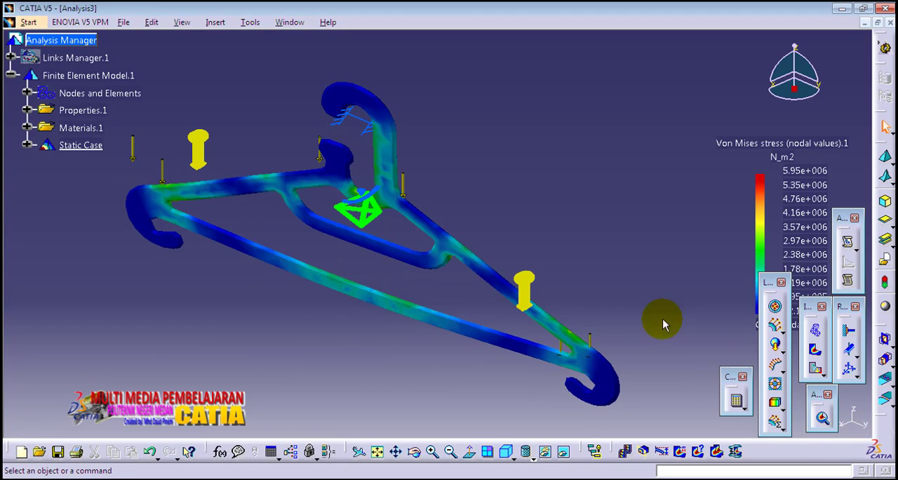
- Display the translational displacement vectors and inspect the nodal values at the hanger's outer end and shoulder
left_click(816, 372)
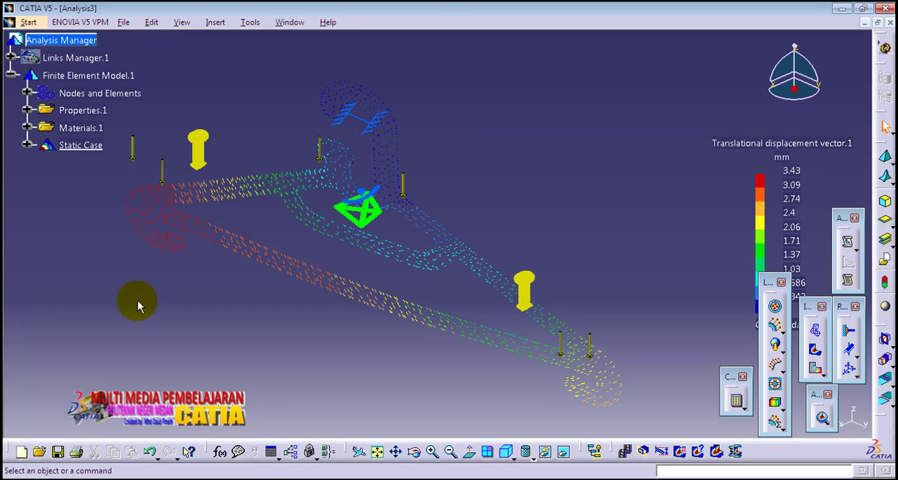
middle_click_drag(130, 305, 377, 351)
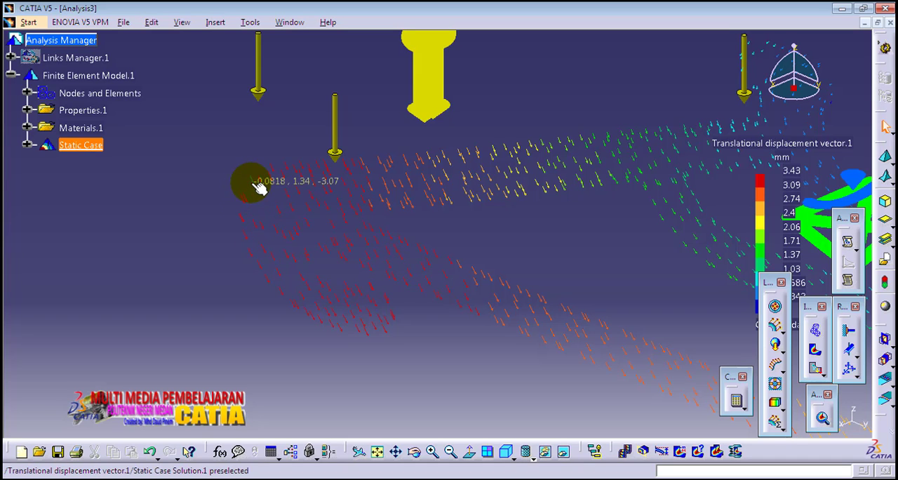
middle_click_drag(477, 227, 364, 274)
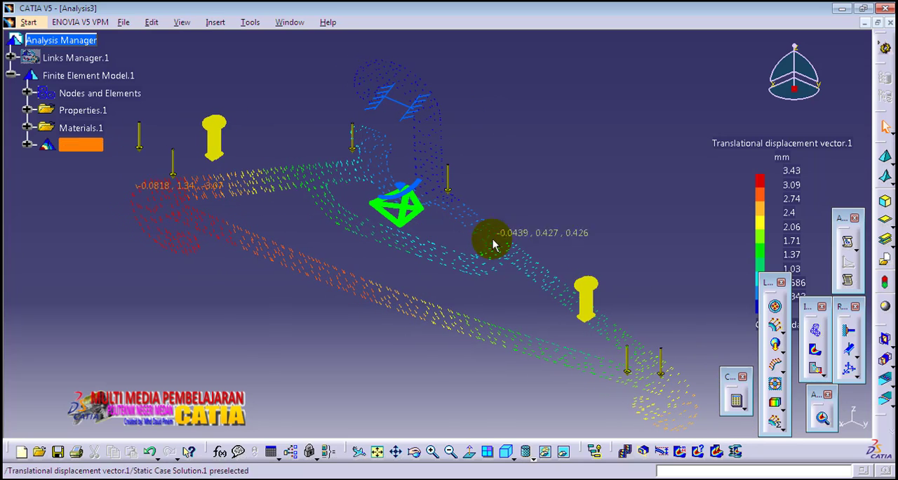
- Animate the displacement vectors of the hanger, inspect the values at its outer end, and replay and close the animation
left_click(625, 451)
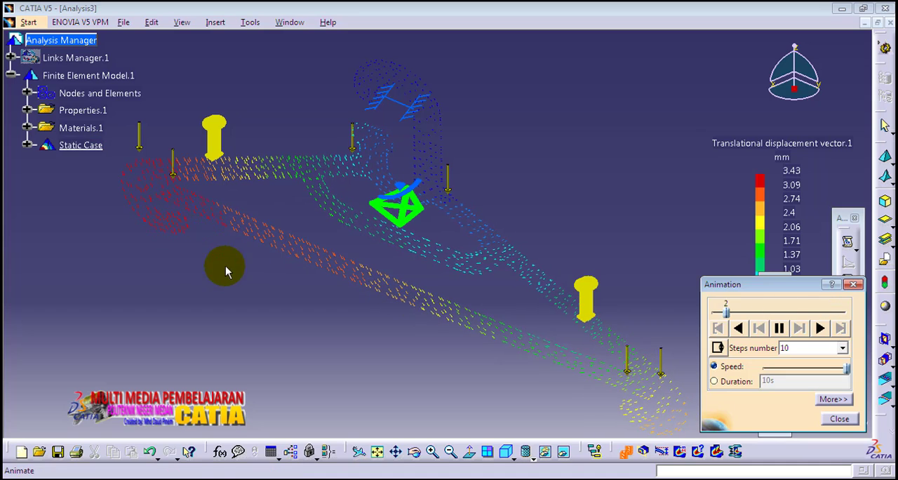
left_click(838, 418)
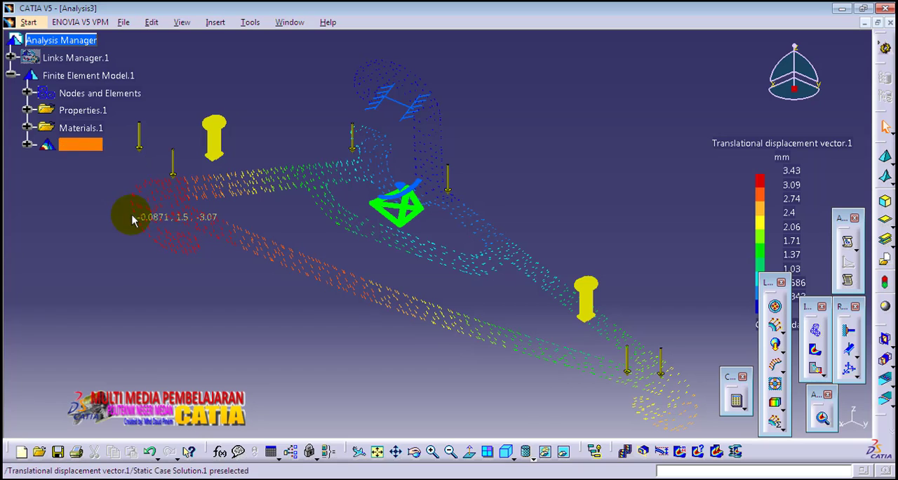
left_click(625, 451)
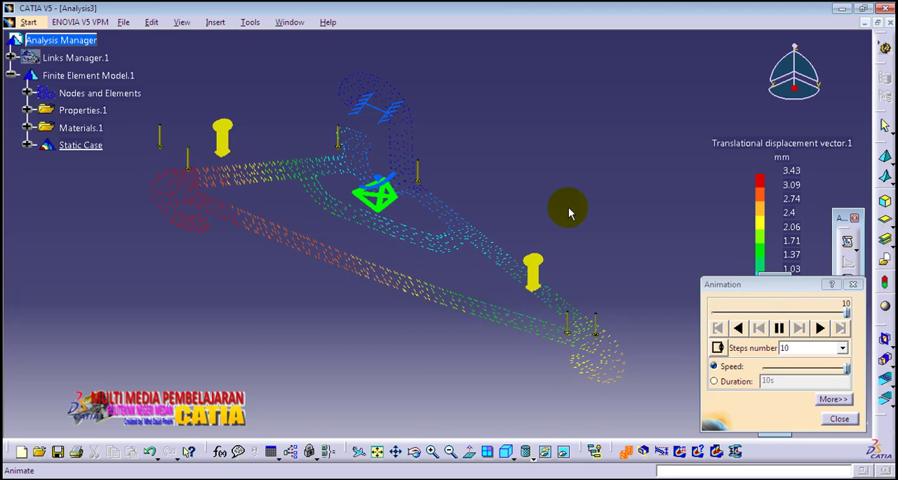
left_click(839, 420)
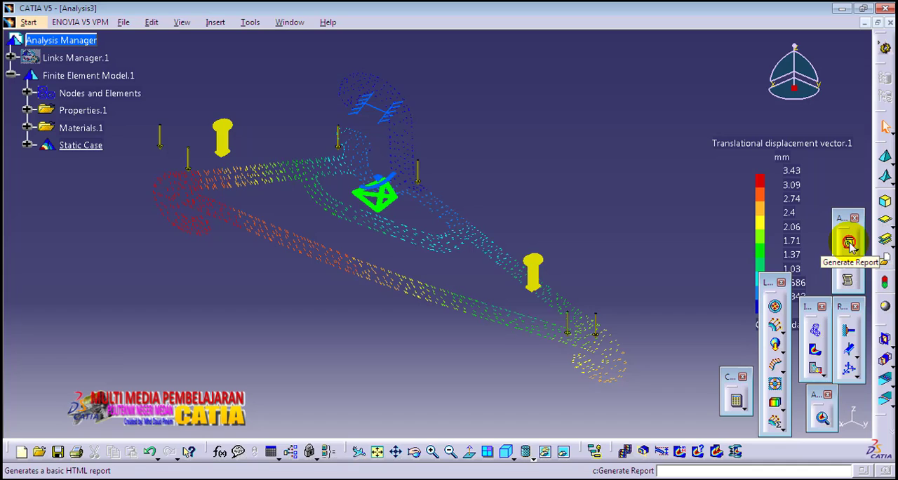
- Generate the basic HTML report titled Analysis3 for the Static Case
left_click(849, 242)
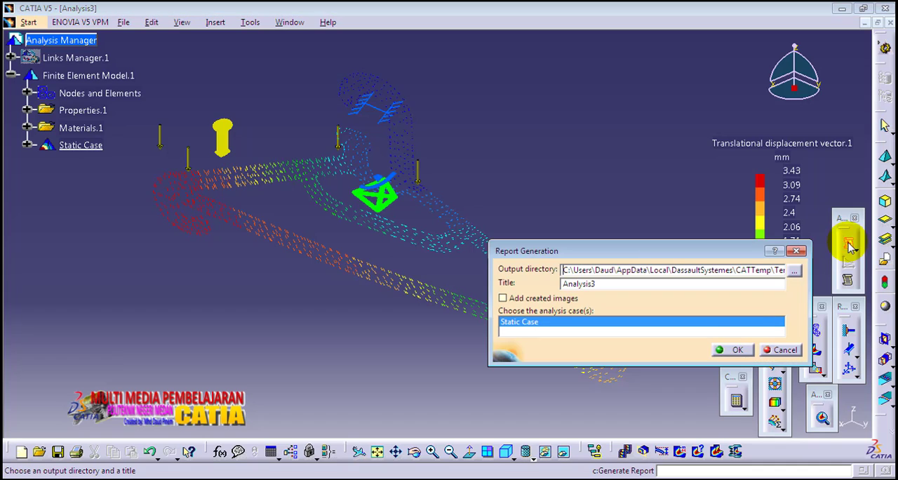
left_click(733, 347)
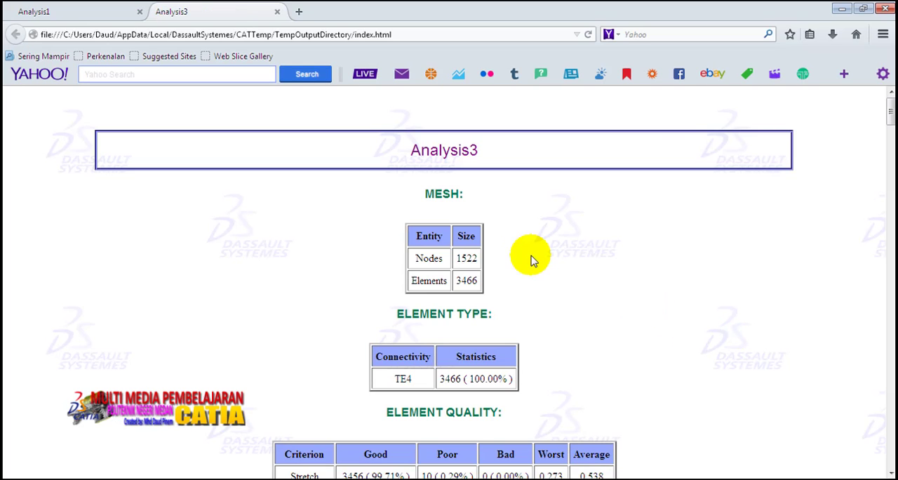
- Review the report's mesh, element quality, plastic material, boundary condition and computation sections through the minimum pivot table
scroll(528, 247, "down", 2)
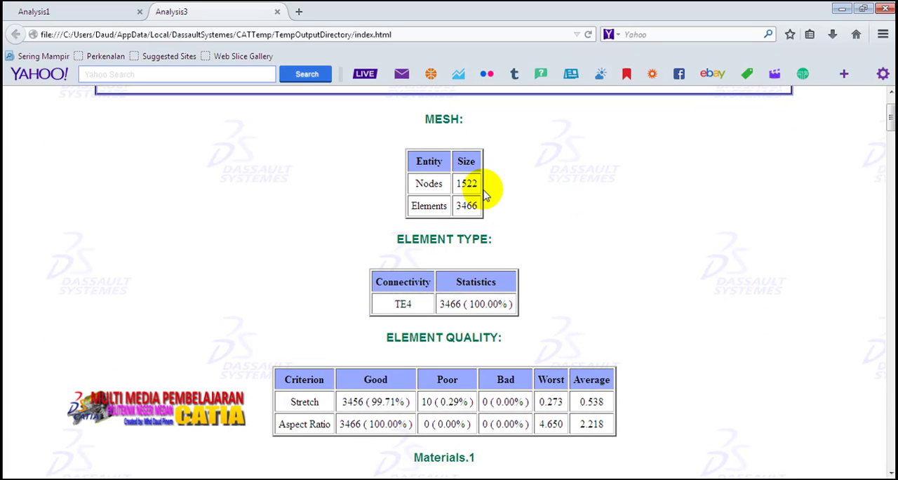
scroll(490, 203, "down", 10)
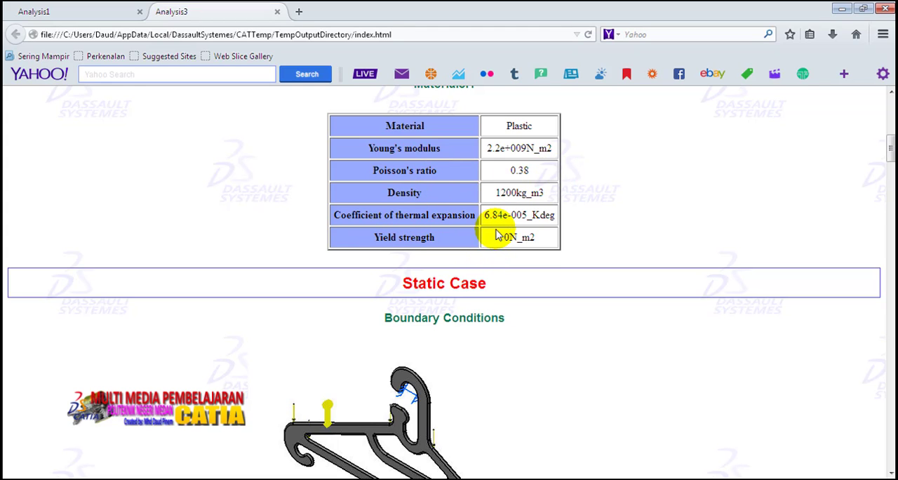
scroll(496, 235, "up", 3)
scroll(496, 235, "down", 1)
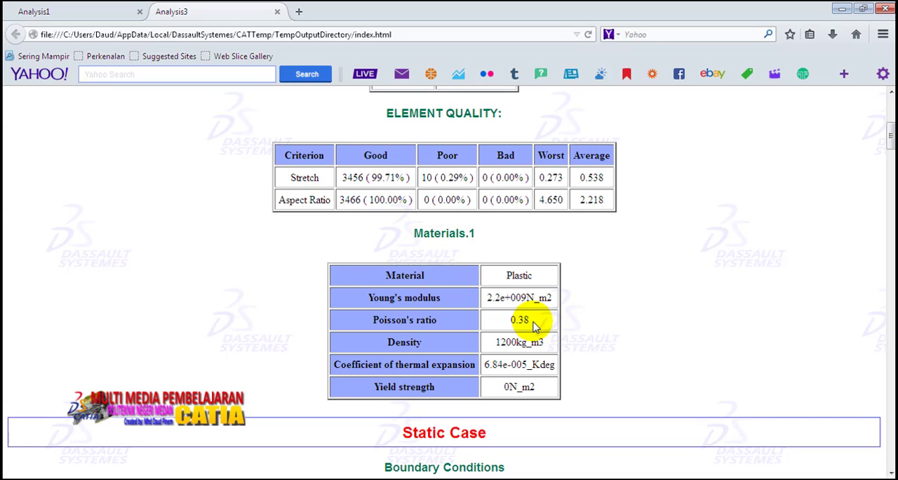
scroll(533, 326, "down", 5)
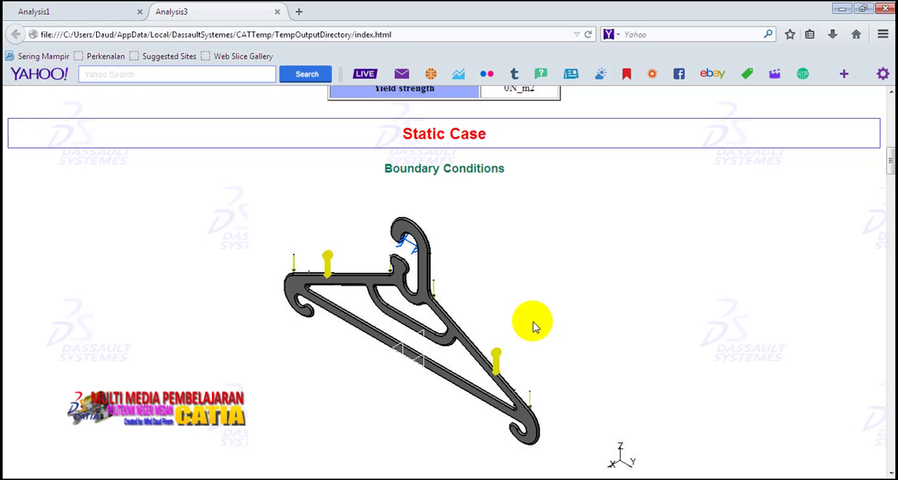
scroll(533, 326, "down", 8)
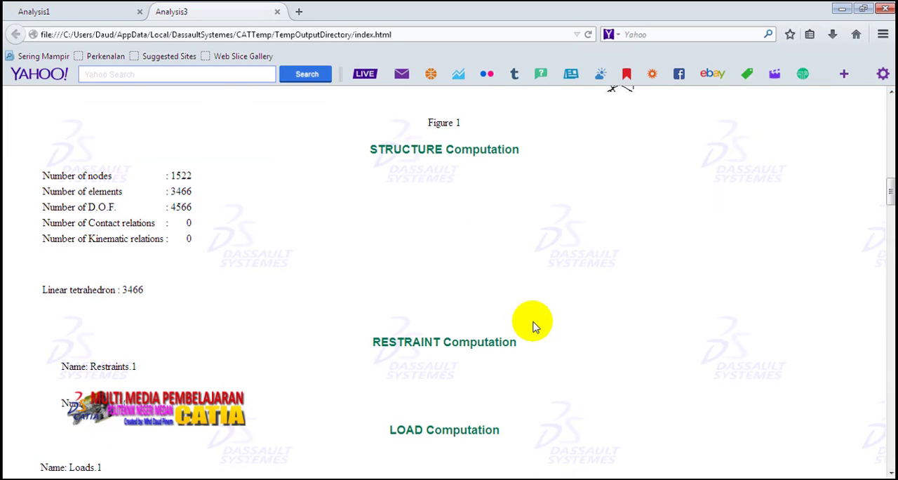
scroll(533, 326, "down", 9)
scroll(533, 326, "down", 15)
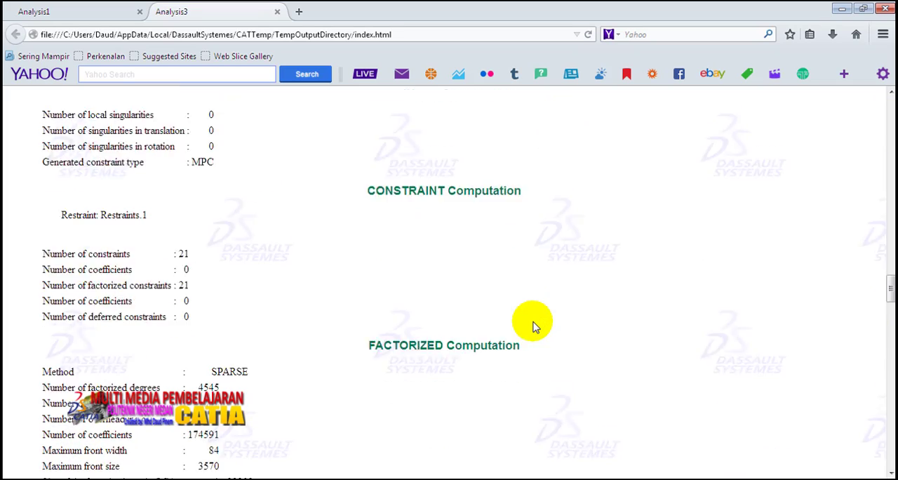
scroll(533, 326, "down", 3)
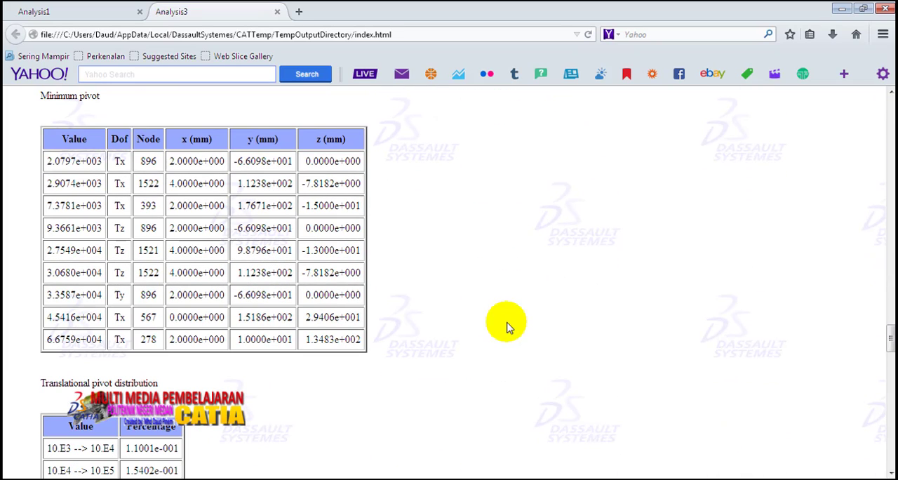
scroll(421, 312, "down", 2)
scroll(421, 312, "up", 5)
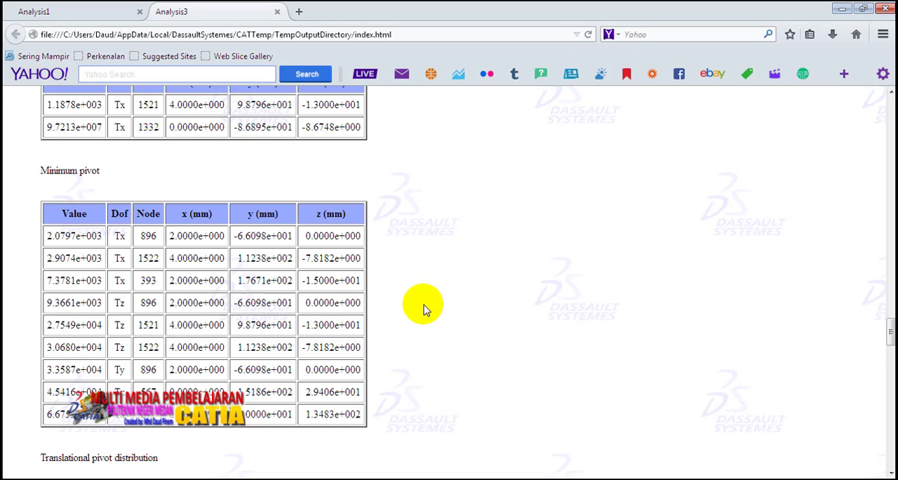
- Examine the report's equilibrium table, highlighting the Fz reaction, and review the Von Mises stress figure and global sensors
scroll(423, 308, "down", 10)
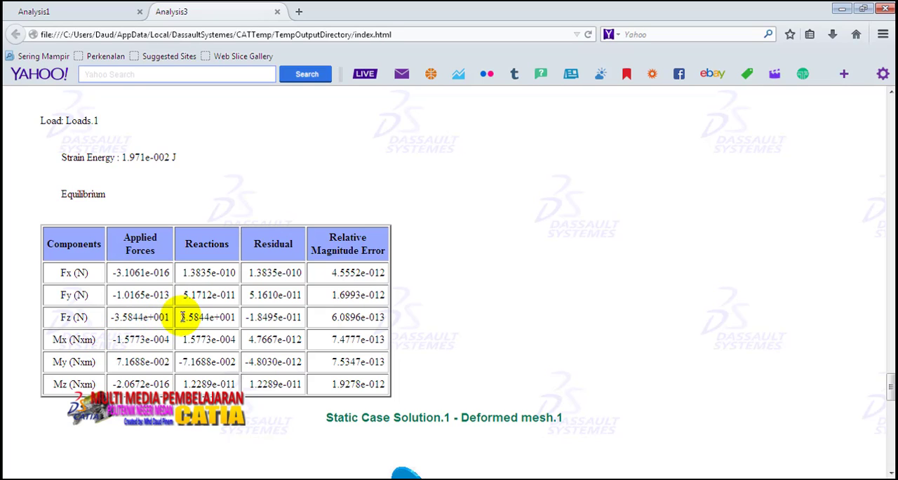
left_click_drag(180, 317, 233, 317)
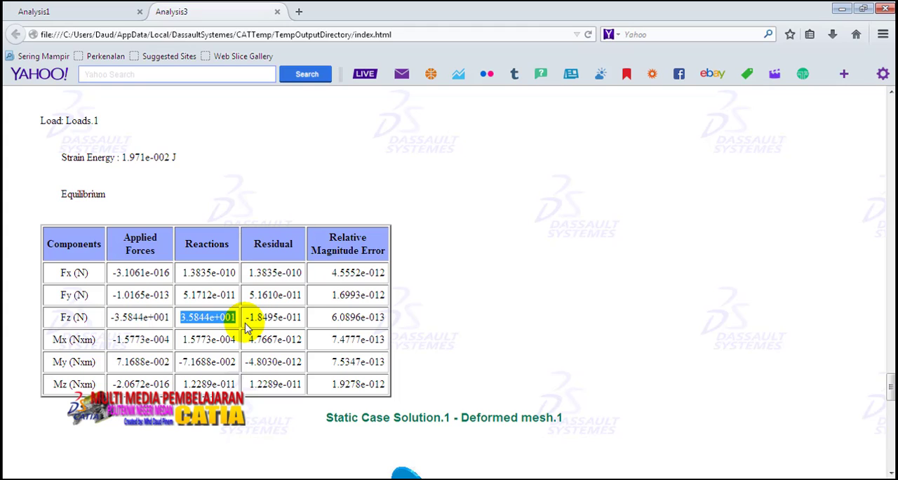
scroll(245, 326, "down", 10)
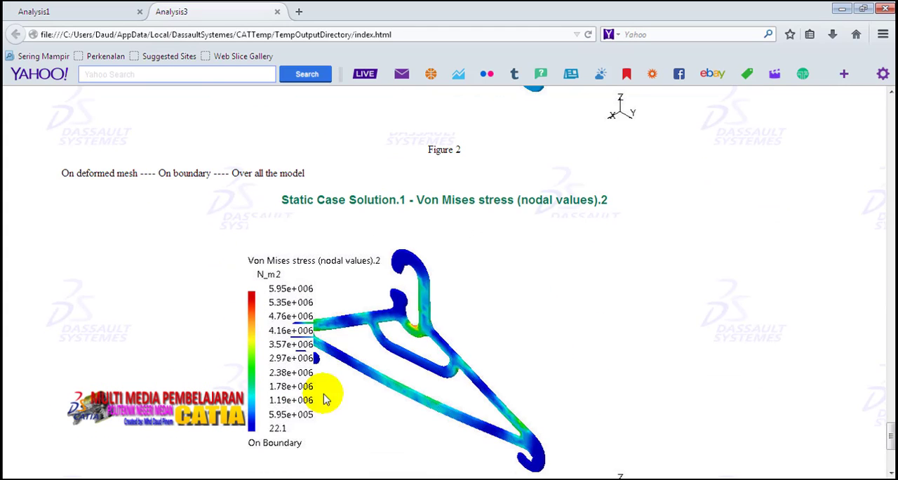
scroll(288, 343, "down", 2)
scroll(287, 348, "down", 4)
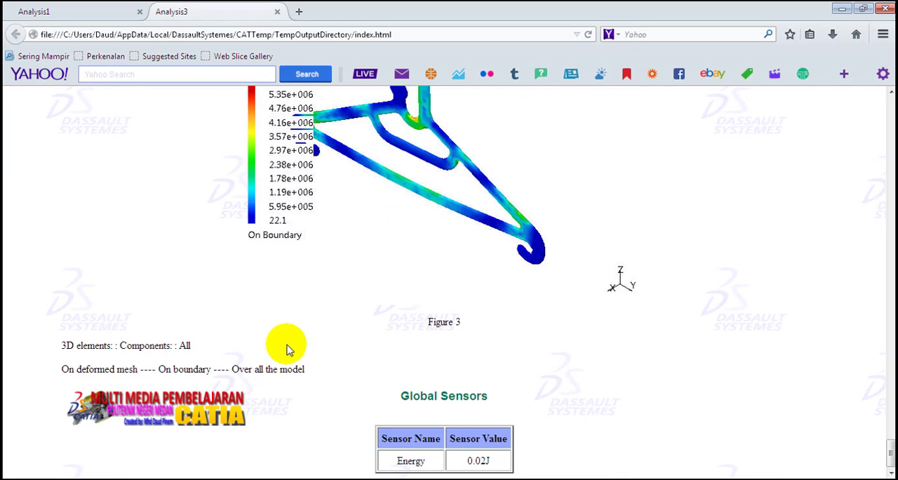
scroll(288, 348, "up", 15)
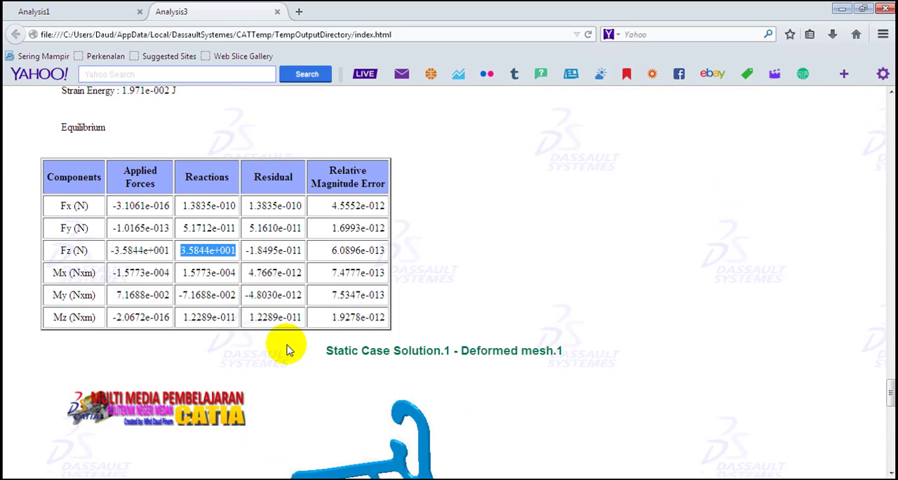
- Switch back to CATIA and display the Von Mises stress result on the deformed hanger again
left_click(223, 479)
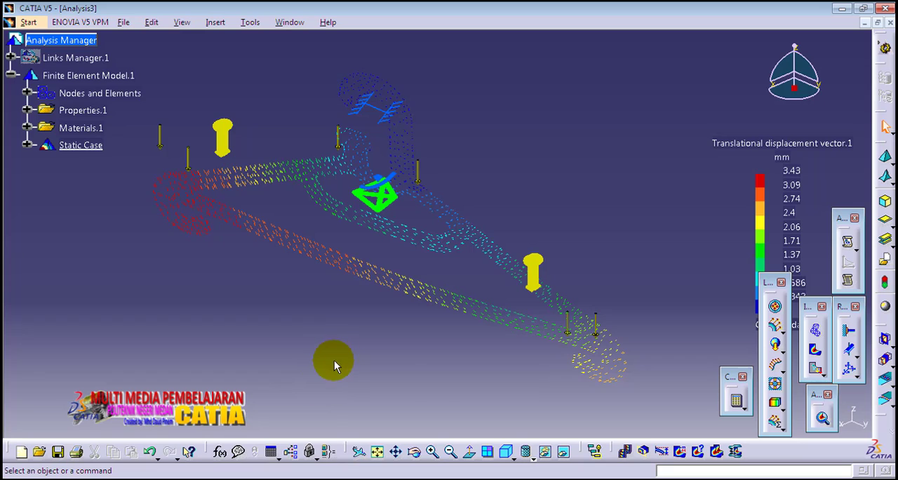
left_click(813, 368)
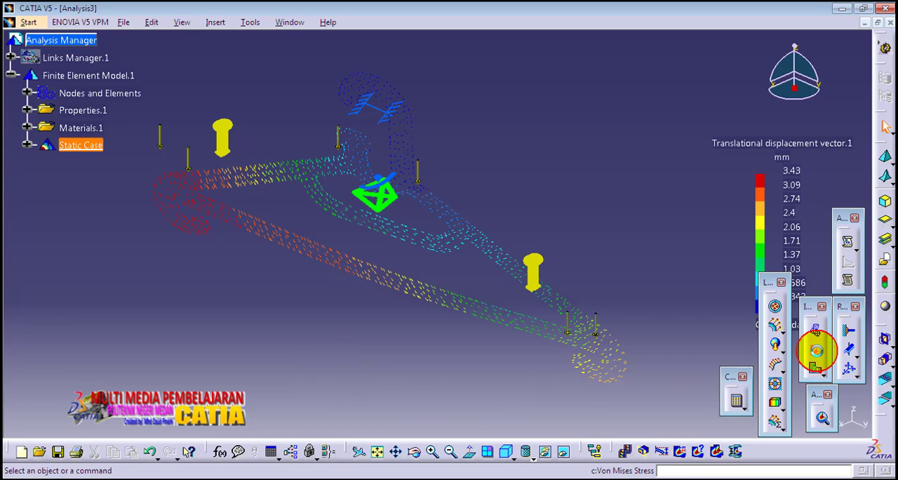
left_click(514, 164)
middle_click_drag(512, 148, 517, 167)
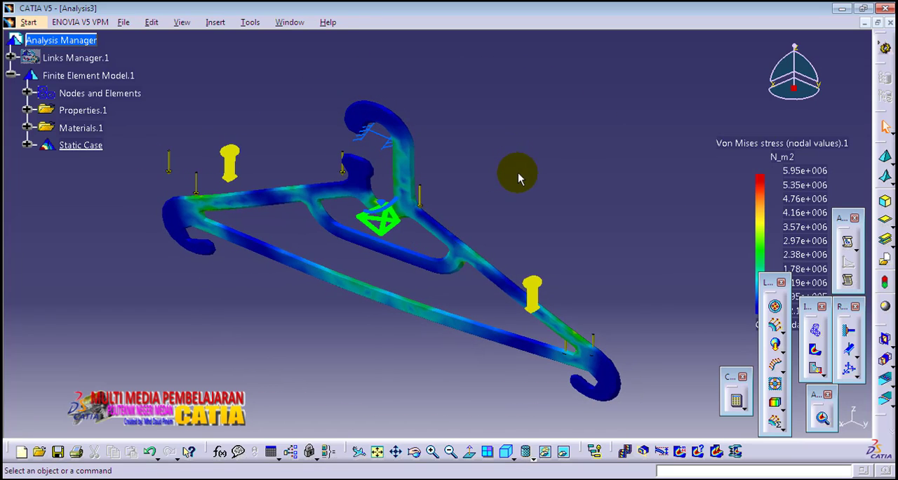